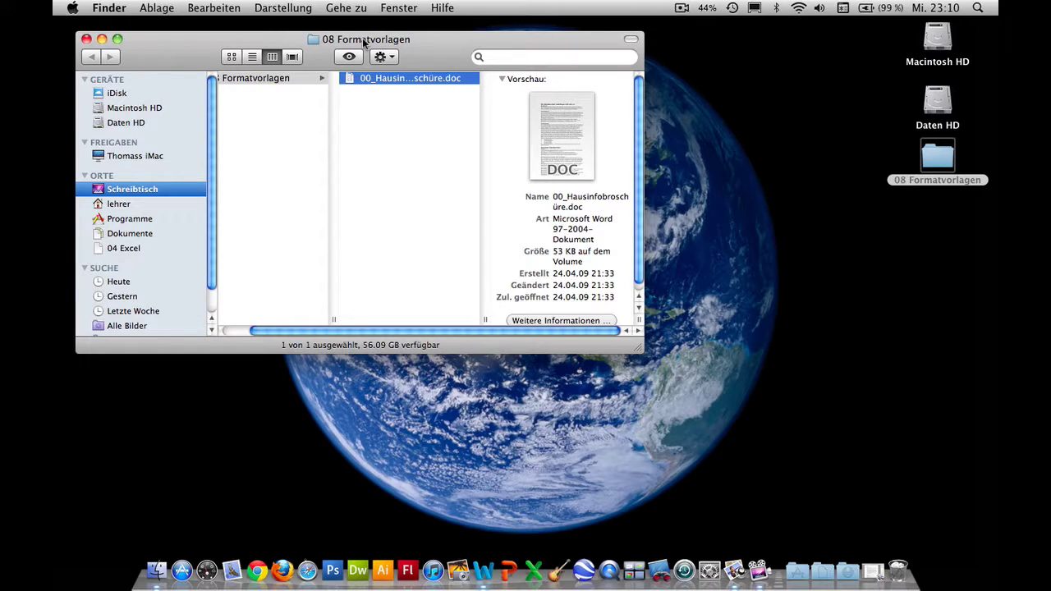
Open 00_Hausinfobroschüre.doc from the Formatvorlagen folder in Word
double_click(345, 78)
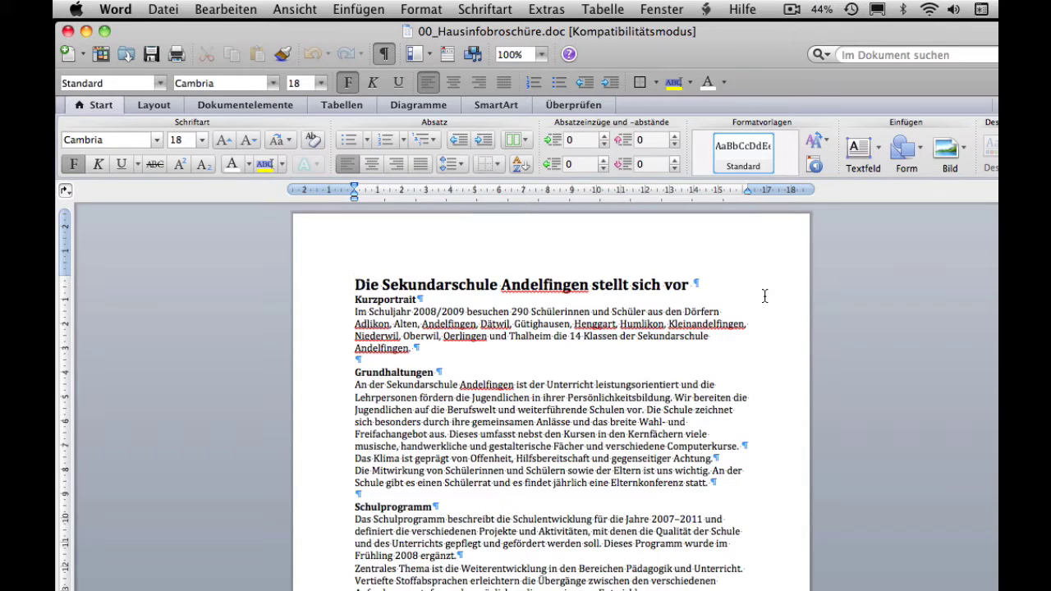
Select the Kurzportrait body paragraph beginning 'Im Schuljahr 2008/2009'
scroll(765, 295, "down", 2)
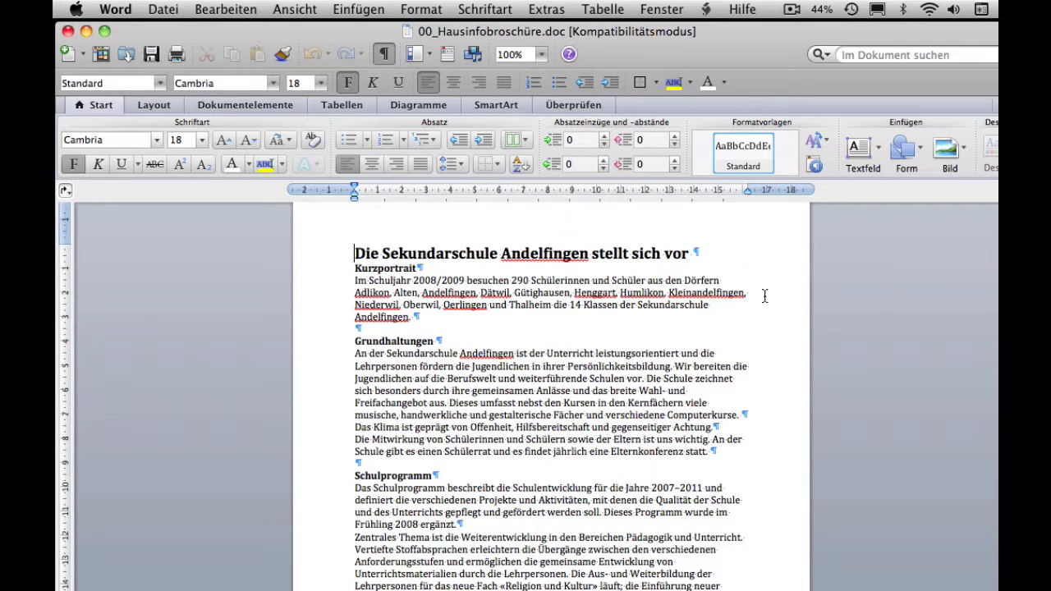
scroll(765, 296, "down", 1)
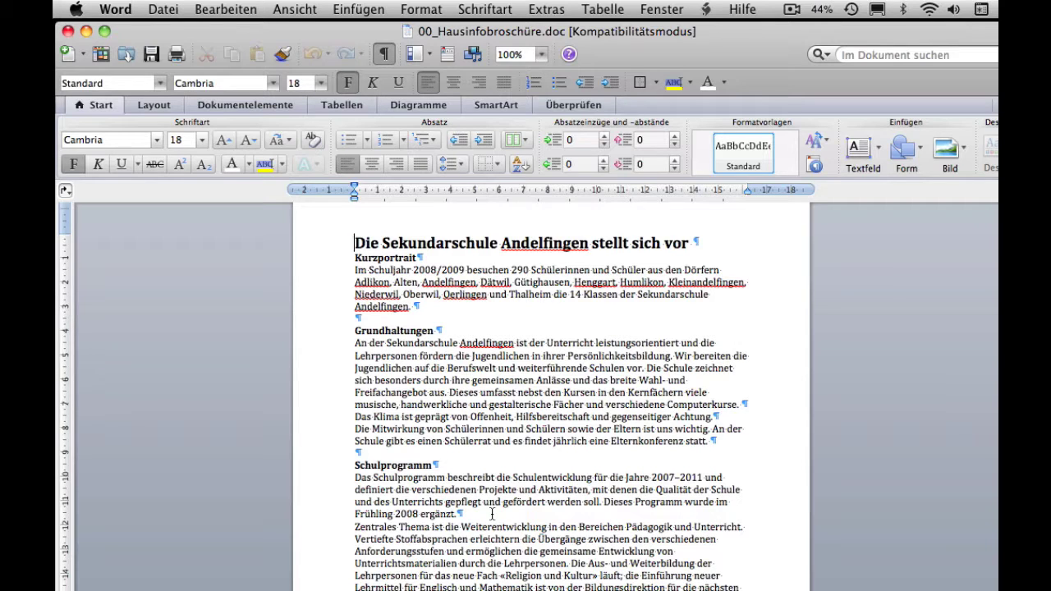
scroll(493, 514, "up", 1)
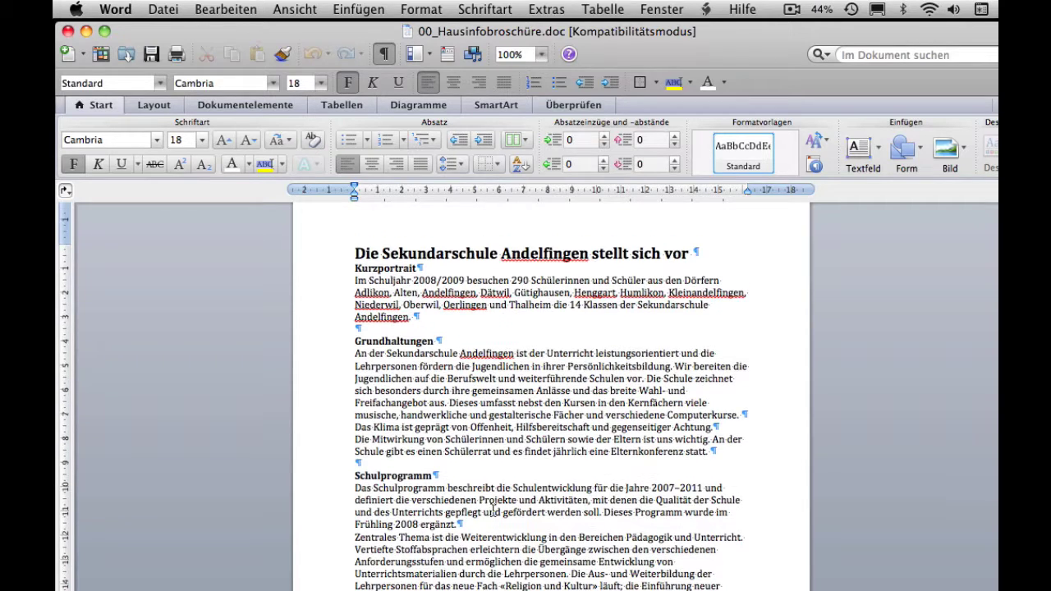
scroll(492, 511, "up", 2)
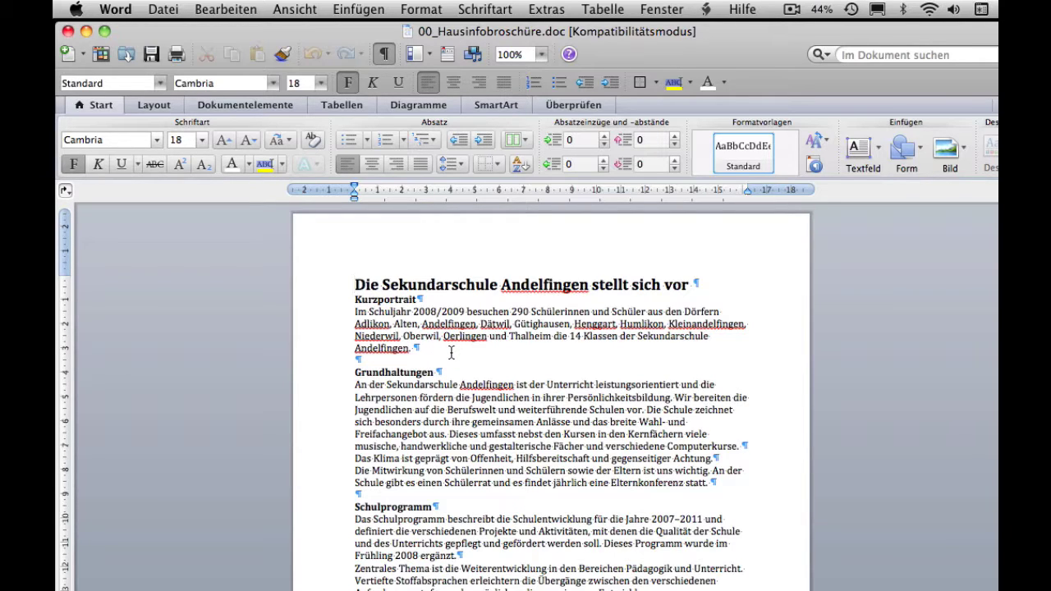
left_click_drag(423, 350, 323, 319)
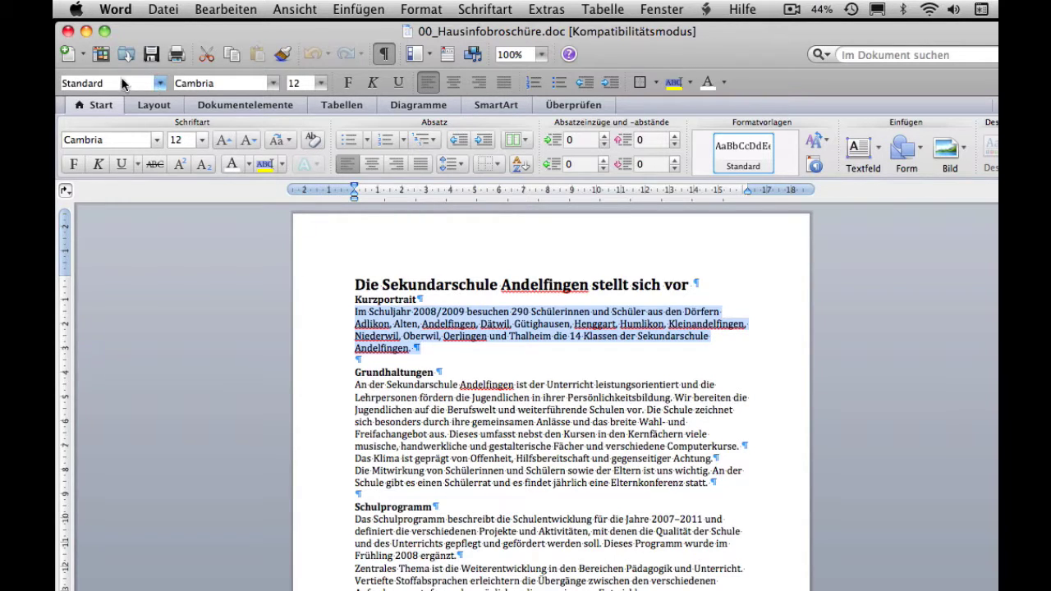
left_click(161, 83)
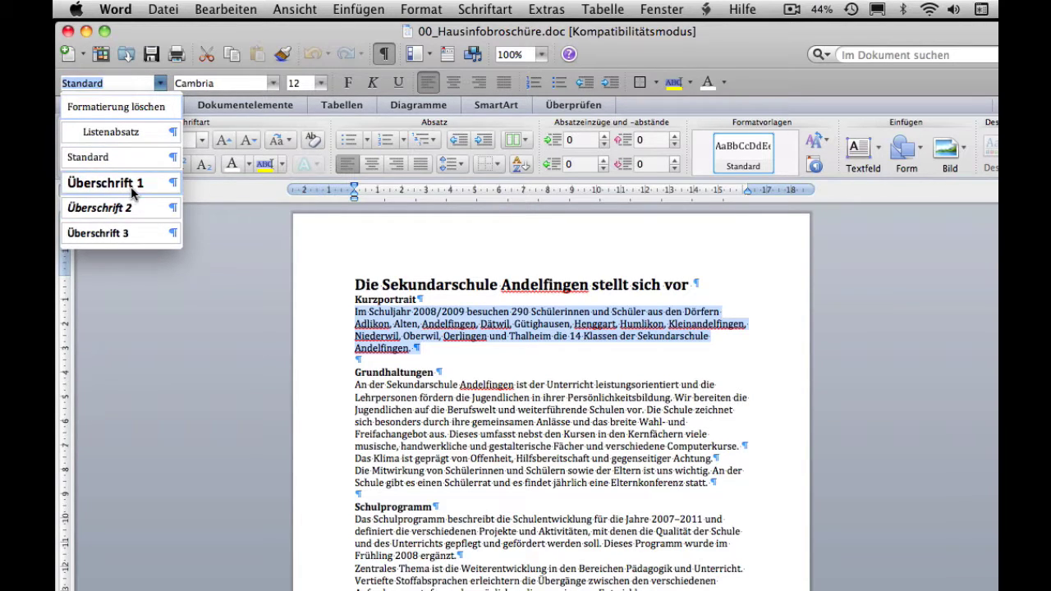
left_click(159, 84)
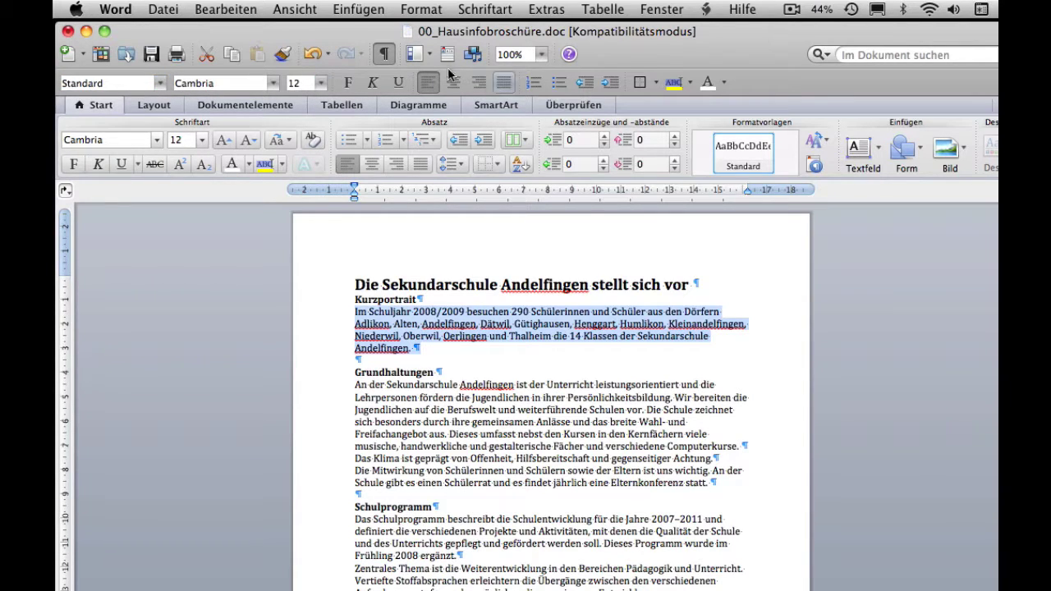
left_click(295, 9)
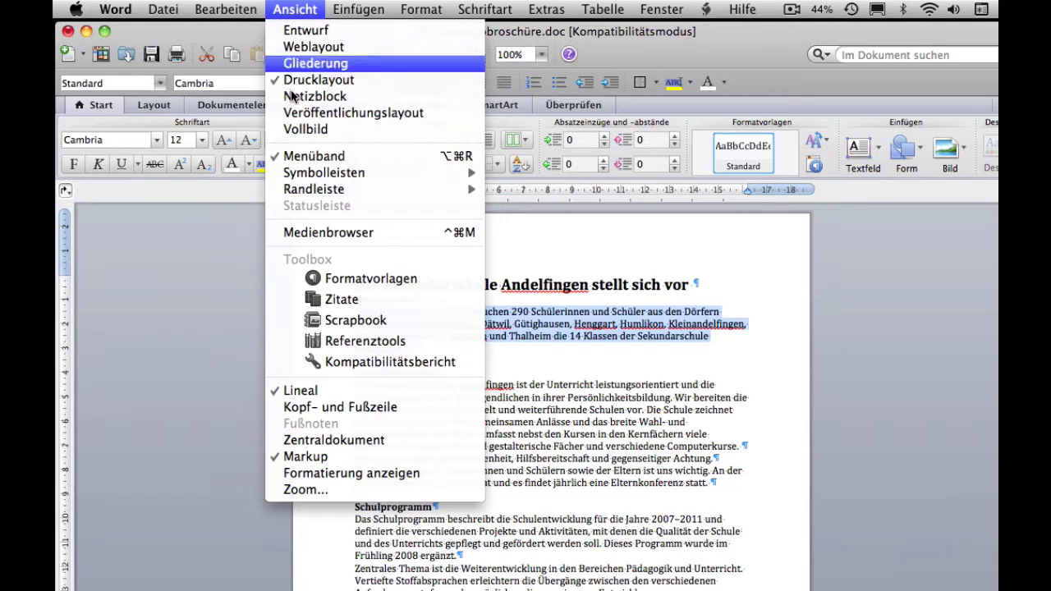
mouse_move(325, 172)
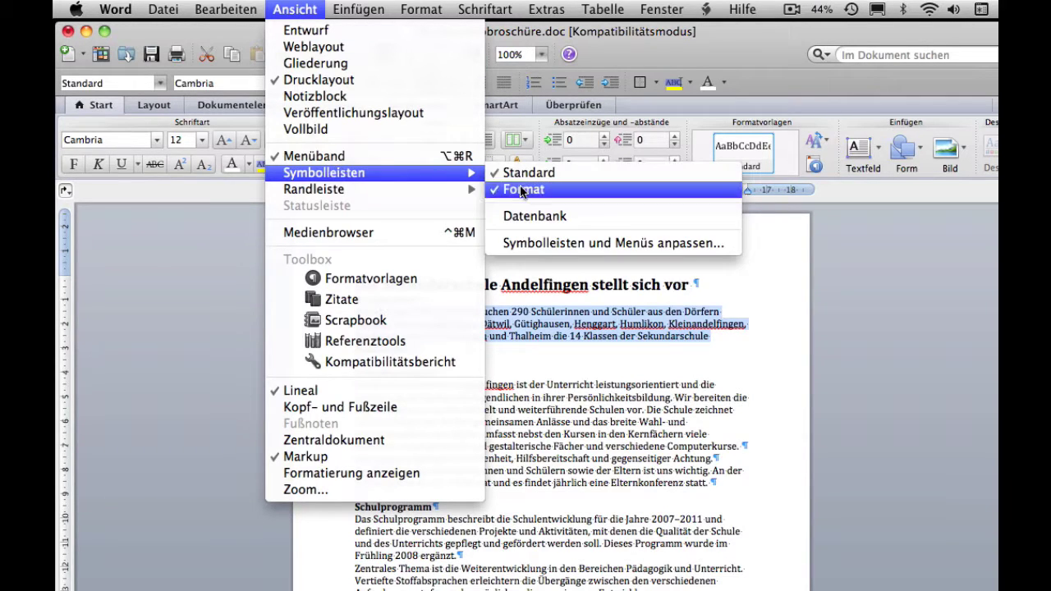
left_click(266, 75)
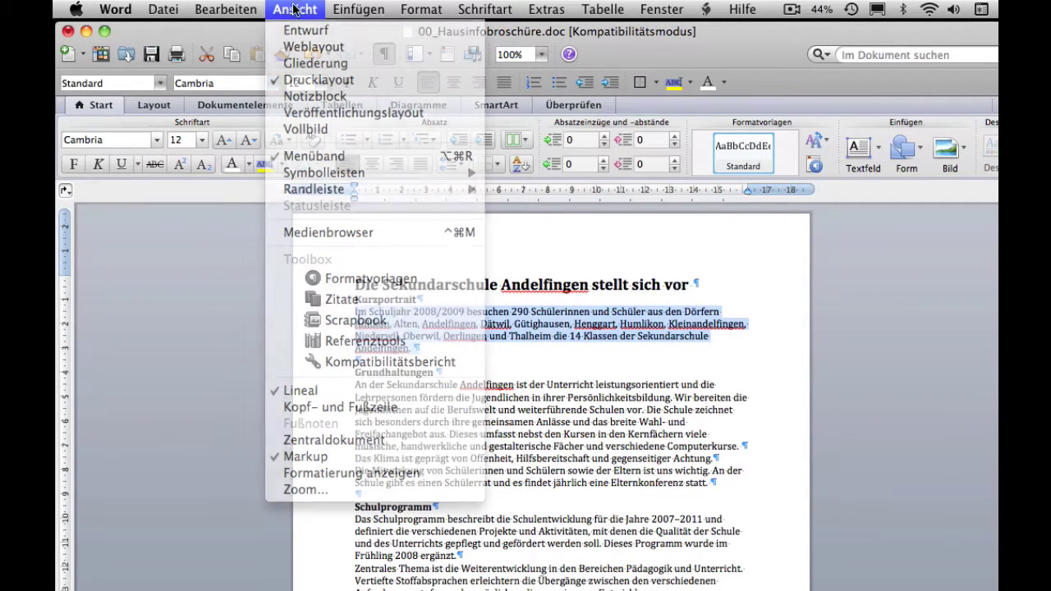
left_click(160, 83)
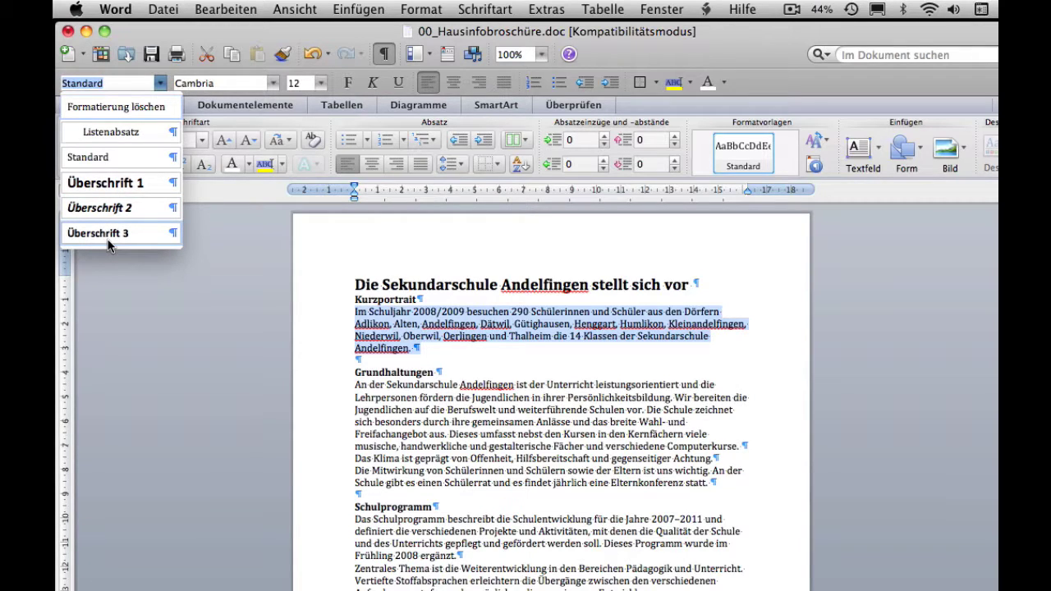
left_click(161, 83)
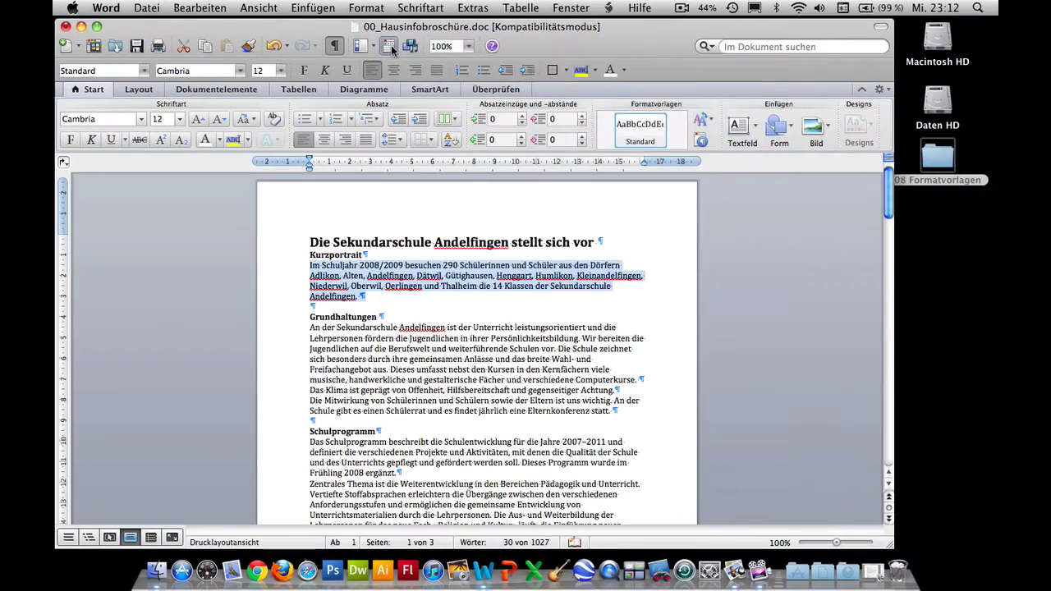
Show the Formatvorlagen styles pane and make the Word window narrower beside it
left_click(393, 49)
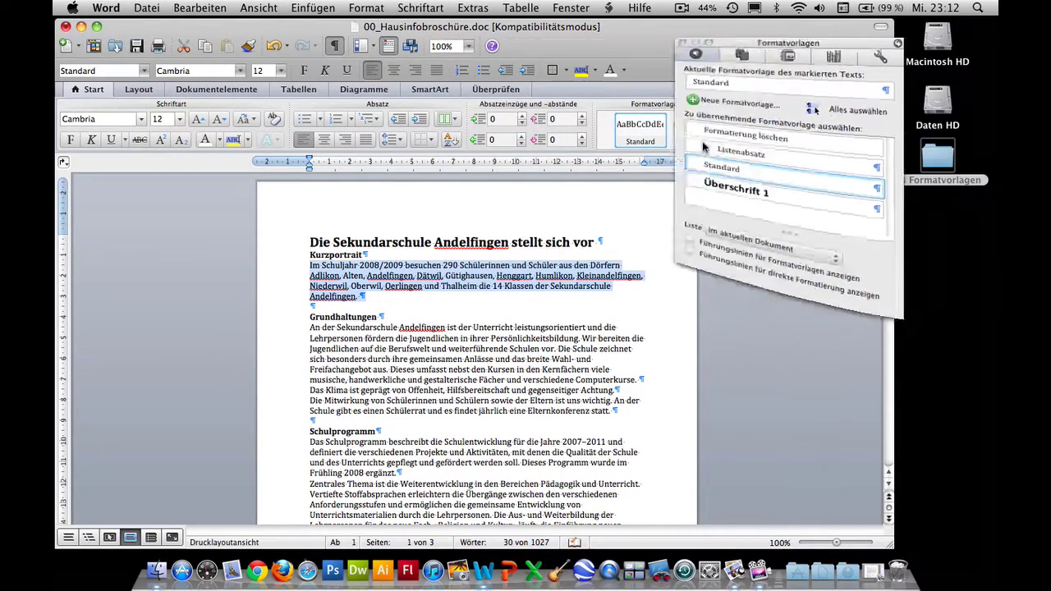
left_click(702, 143)
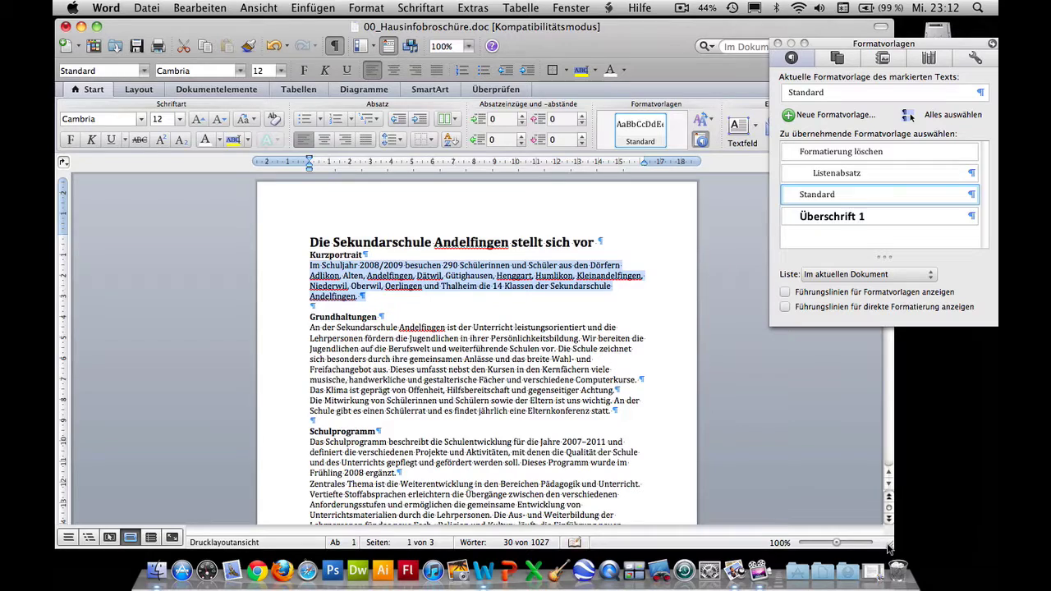
mouse_move(889, 547)
left_mouse_down()
mouse_move(794, 560)
mouse_move(827, 560)
left_mouse_up()
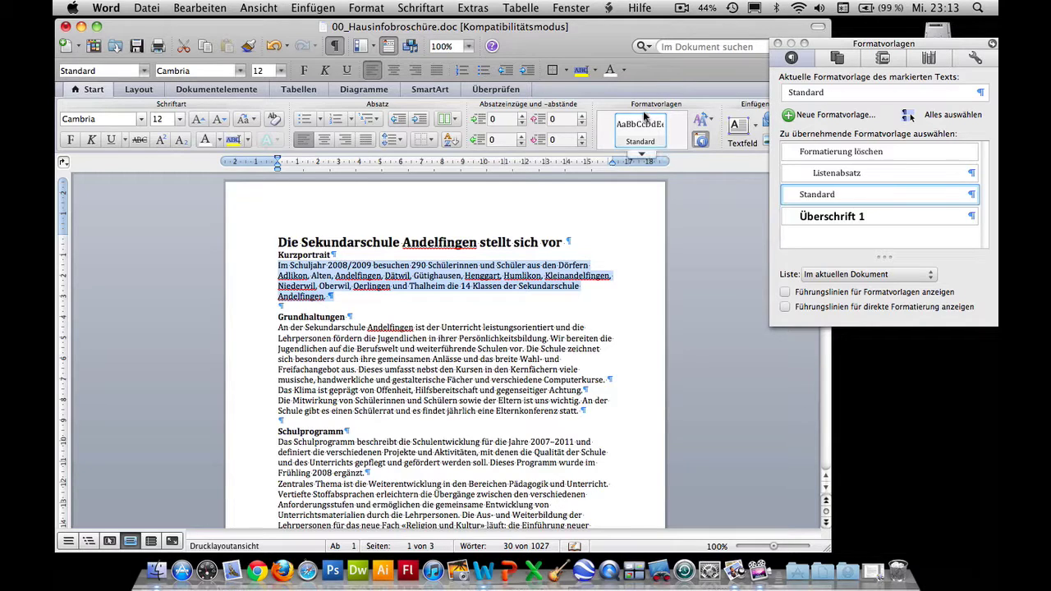
left_click(642, 154)
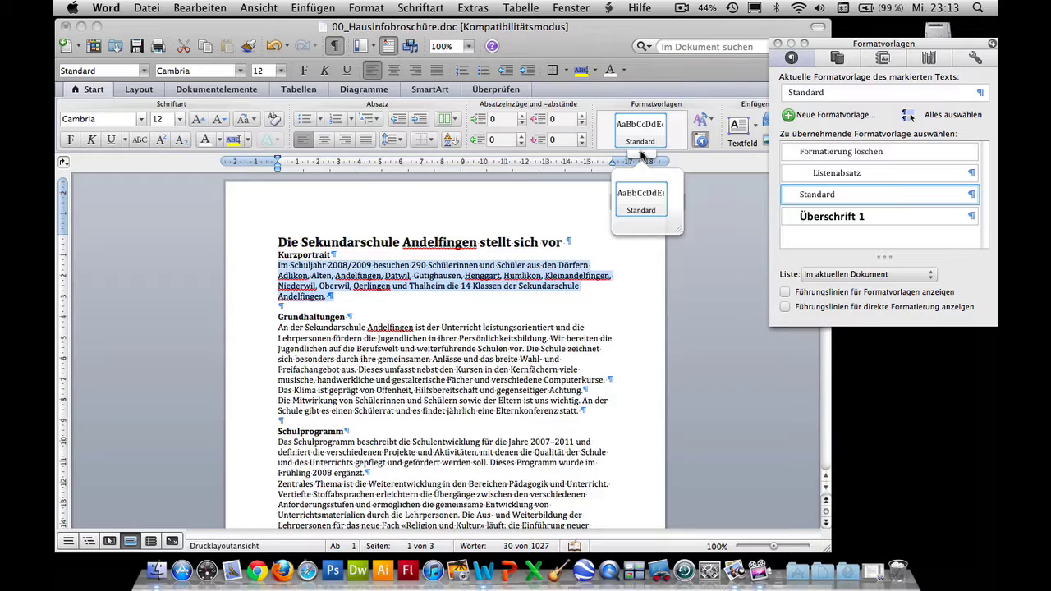
left_click(642, 155)
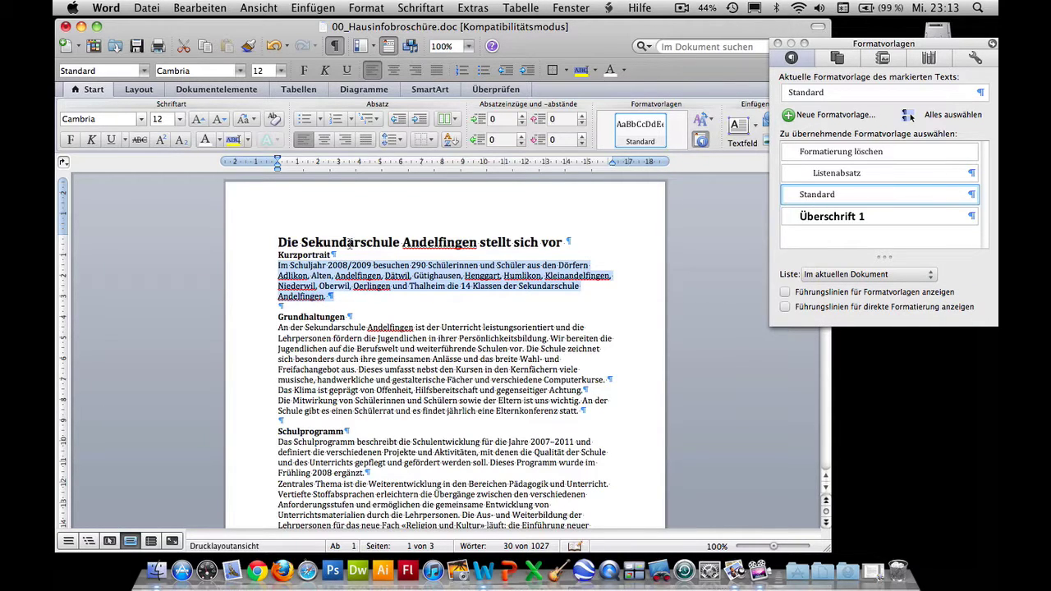
Apply Überschrift 1 to the main heading and Überschrift 2 to Kurzportrait
left_click(345, 245)
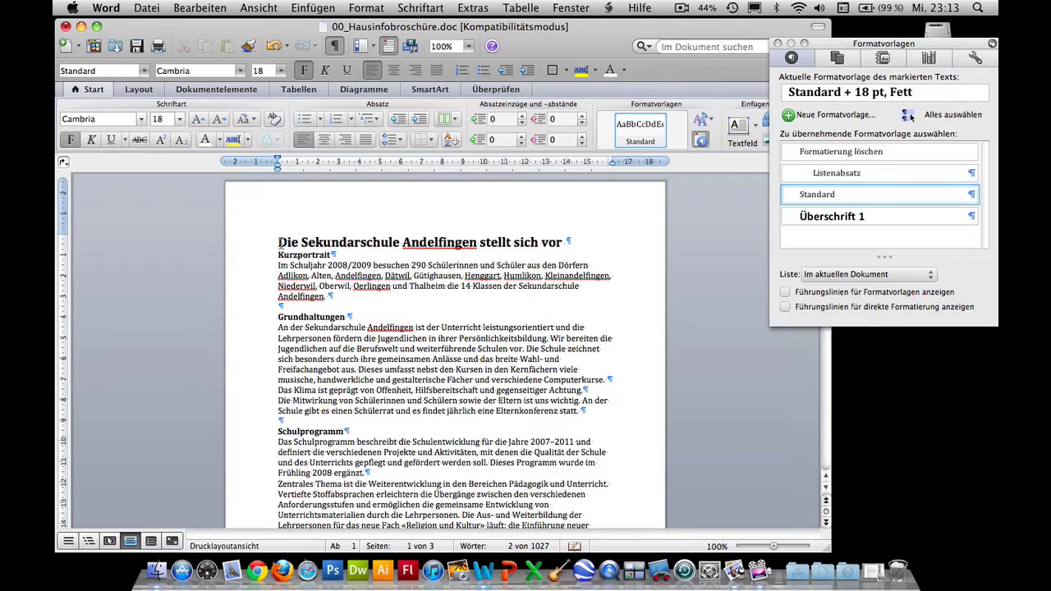
left_click_drag(278, 242, 569, 246)
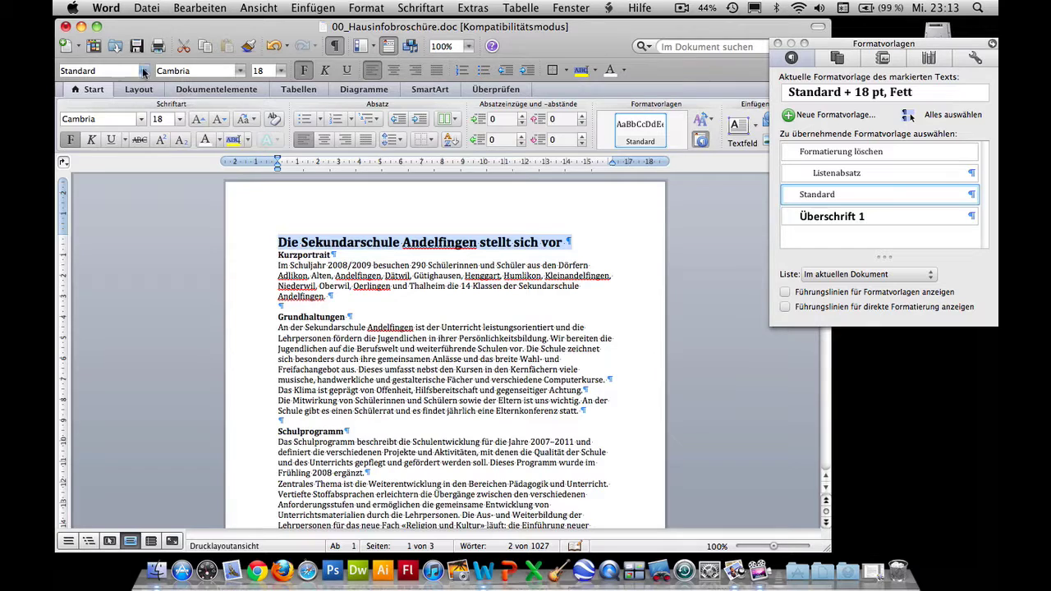
left_click(143, 72)
left_click(122, 164)
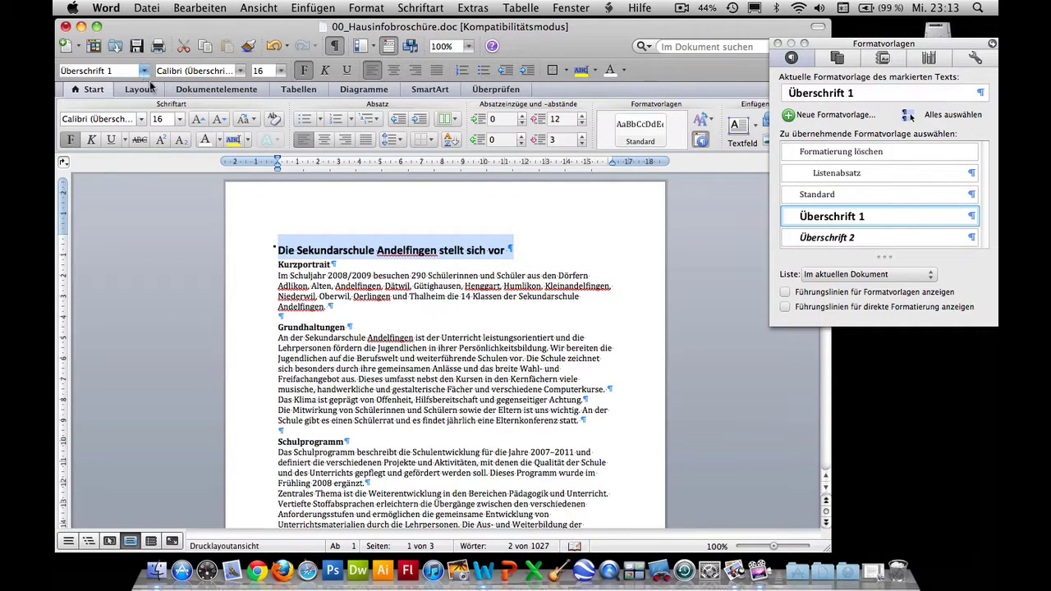
left_click_drag(337, 264, 271, 265)
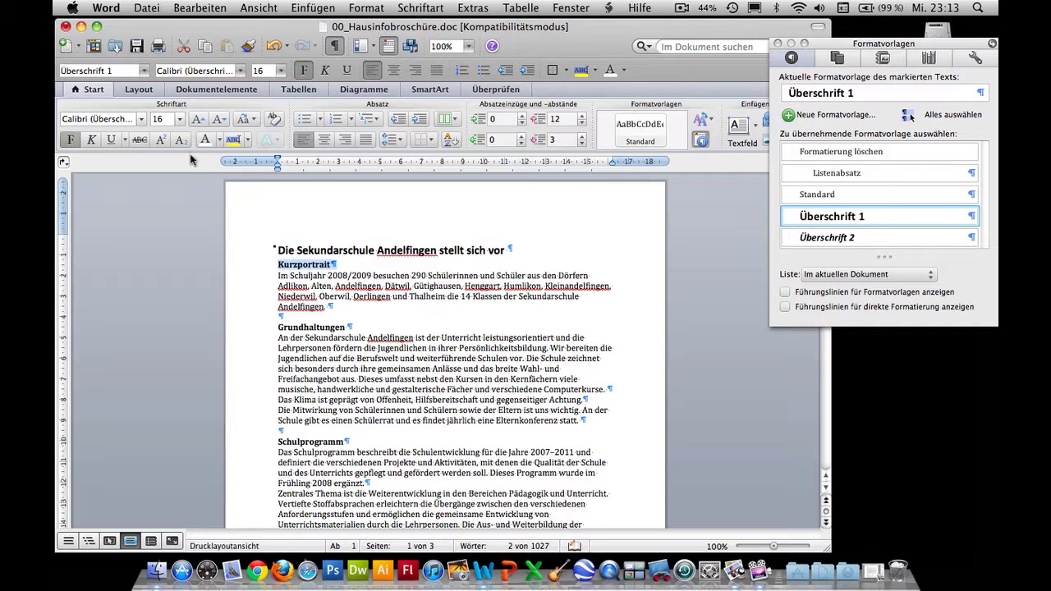
left_click(147, 71)
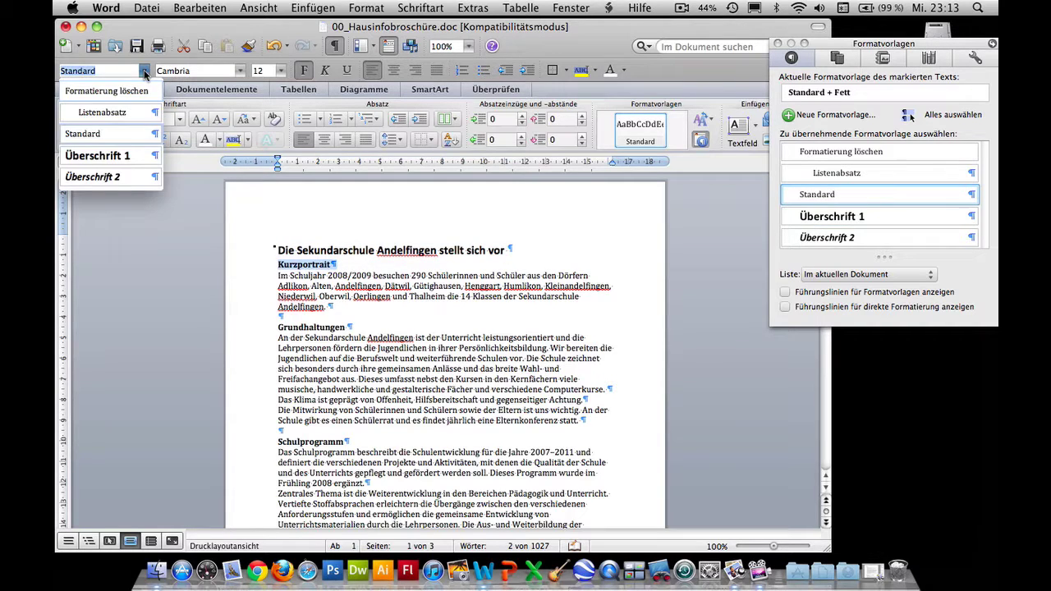
left_click(113, 174)
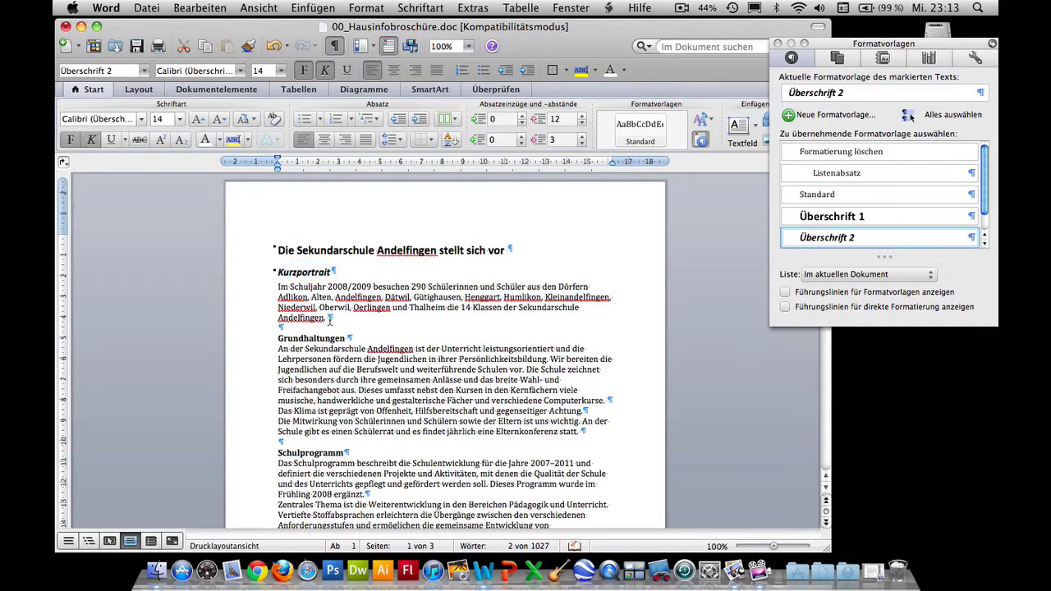
Apply Überschrift 2 to the Grundhaltungen and Schulprogramm headings
triple_click(274, 291)
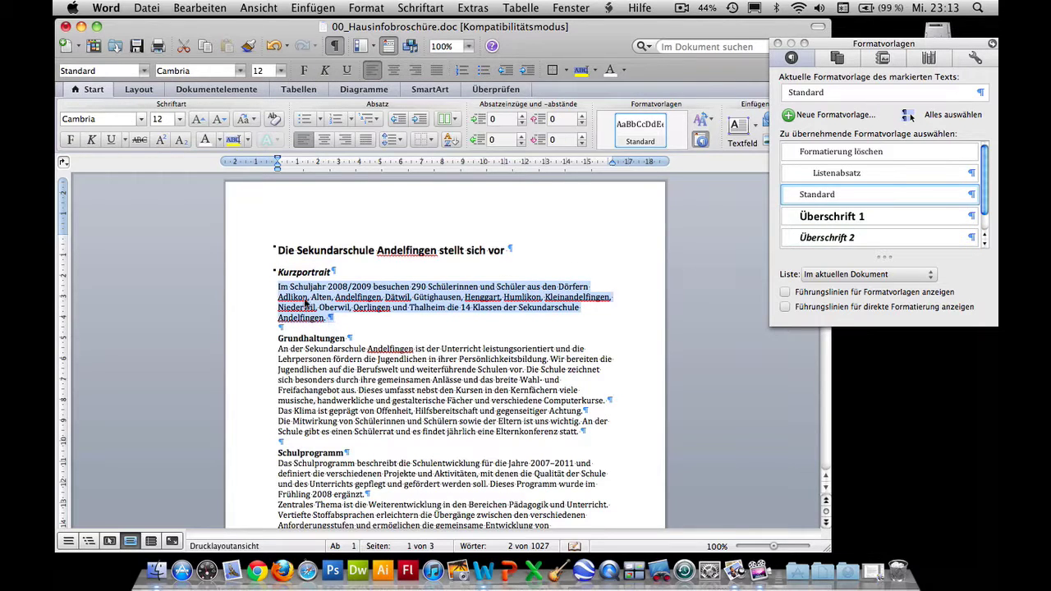
left_click_drag(353, 339, 261, 338)
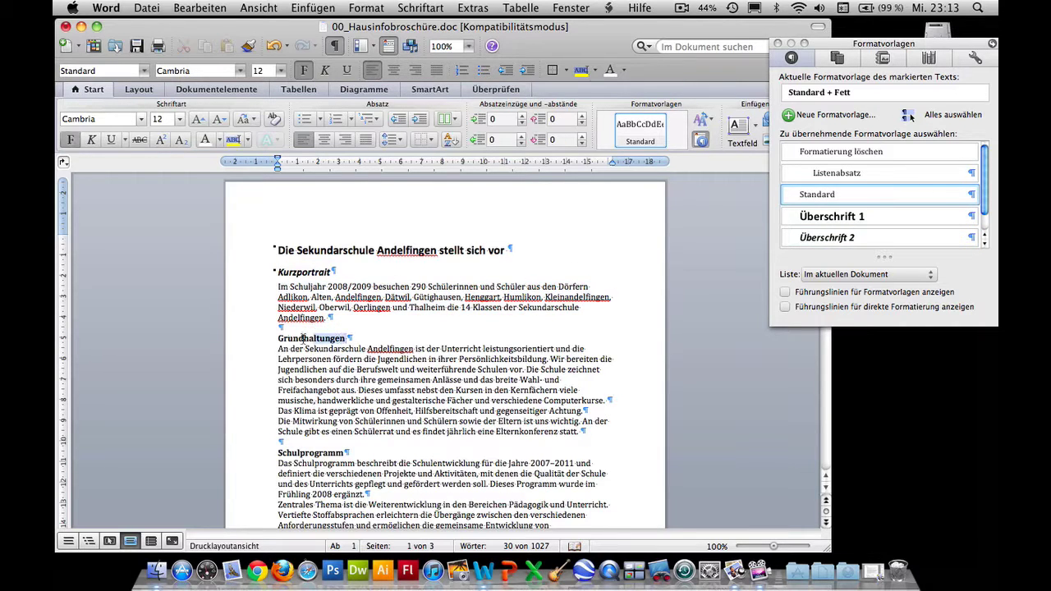
left_click(143, 71)
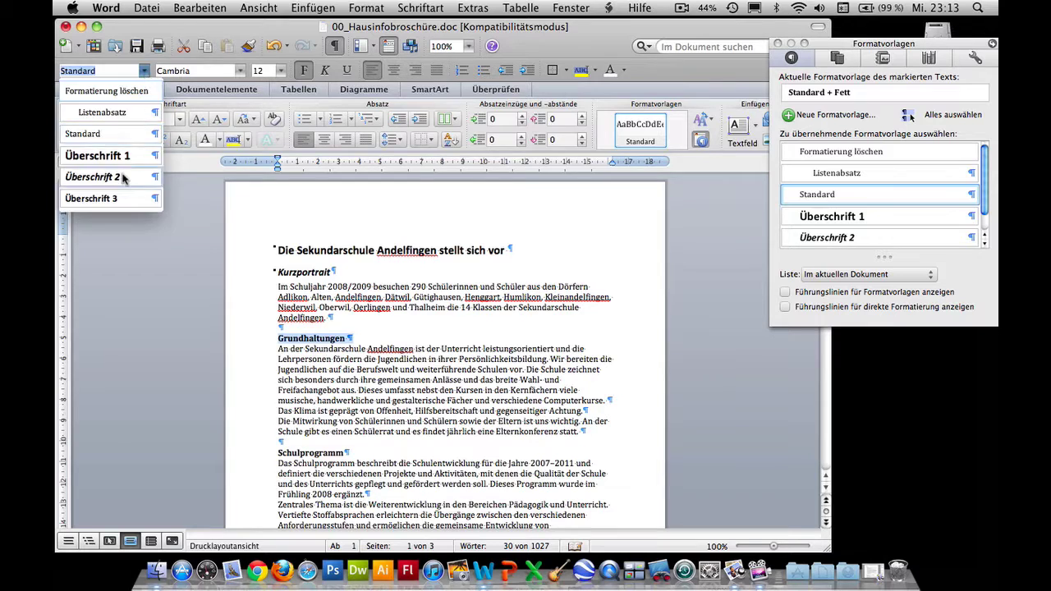
left_click(91, 178)
left_click_drag(351, 467, 269, 467)
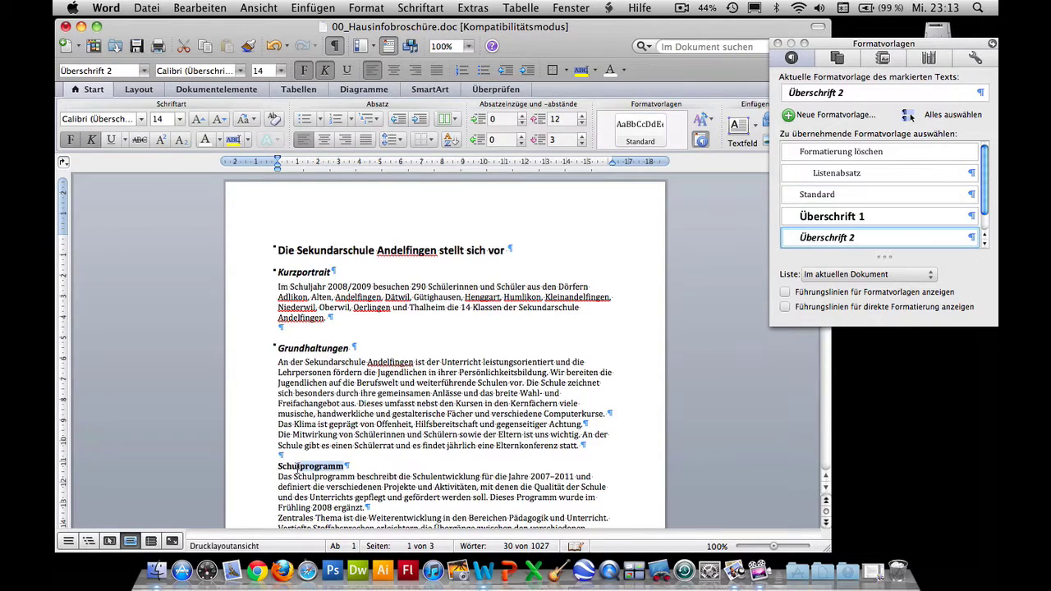
left_click(144, 71)
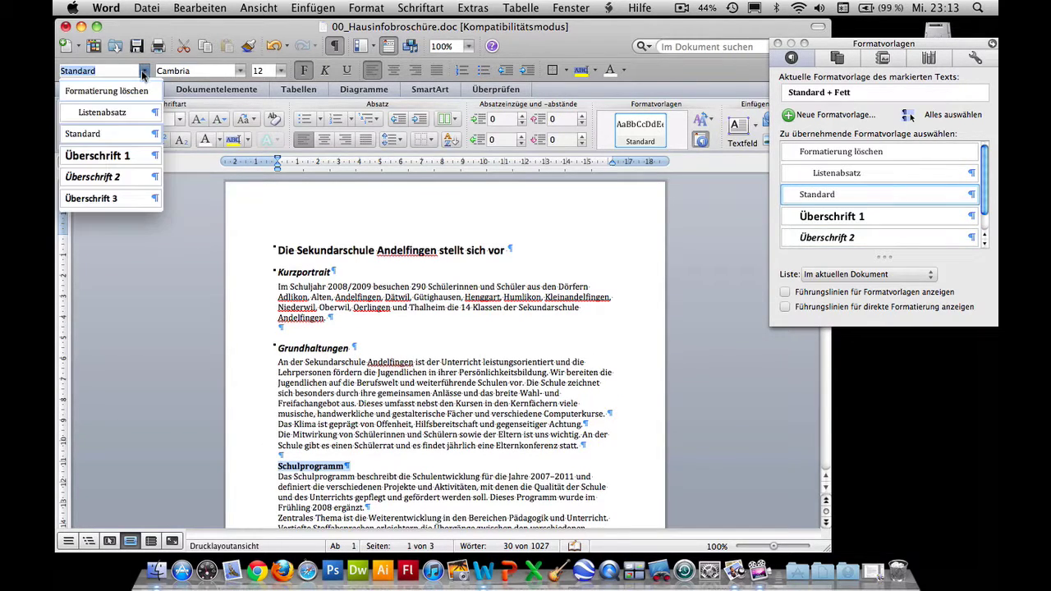
left_click(121, 180)
scroll(385, 356, "down", 1)
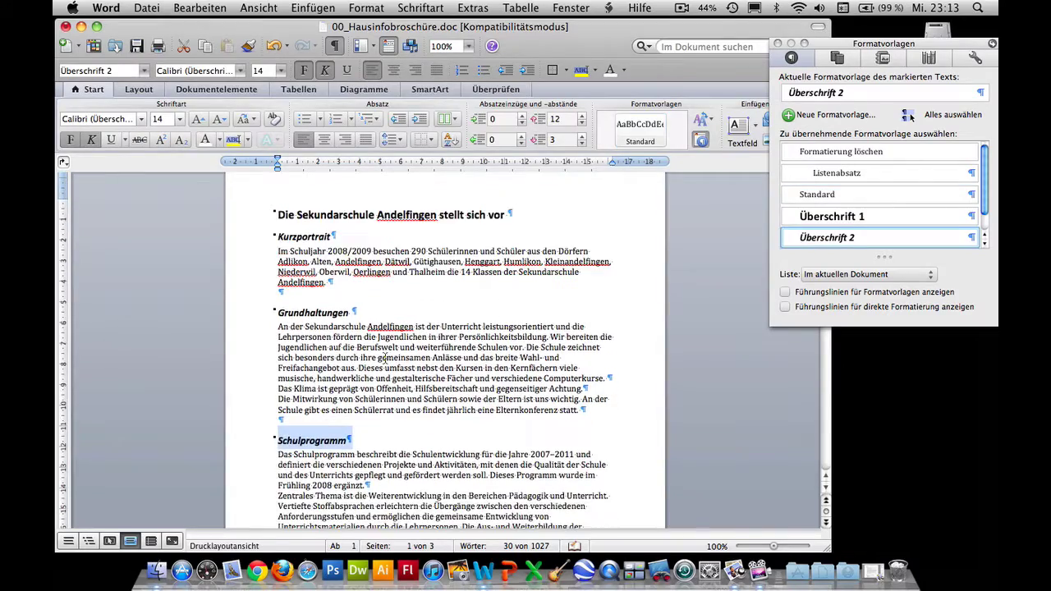
scroll(384, 356, "down", 3)
scroll(384, 359, "down", 5)
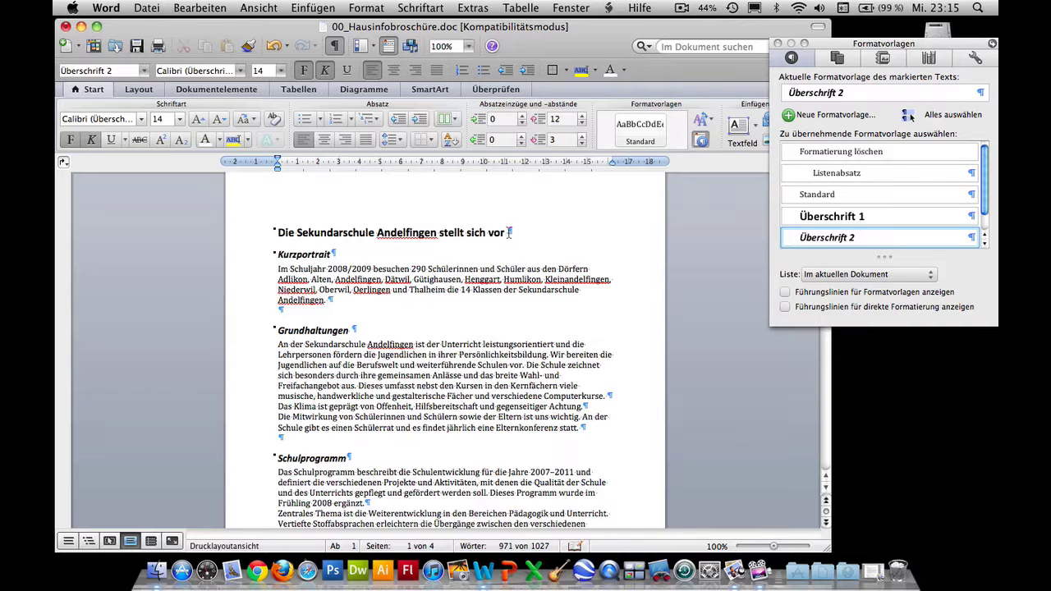
Format the title as Überschrift 1 in Helvetica Neue bold 18 pt and update the style to match
left_click_drag(509, 234, 275, 229)
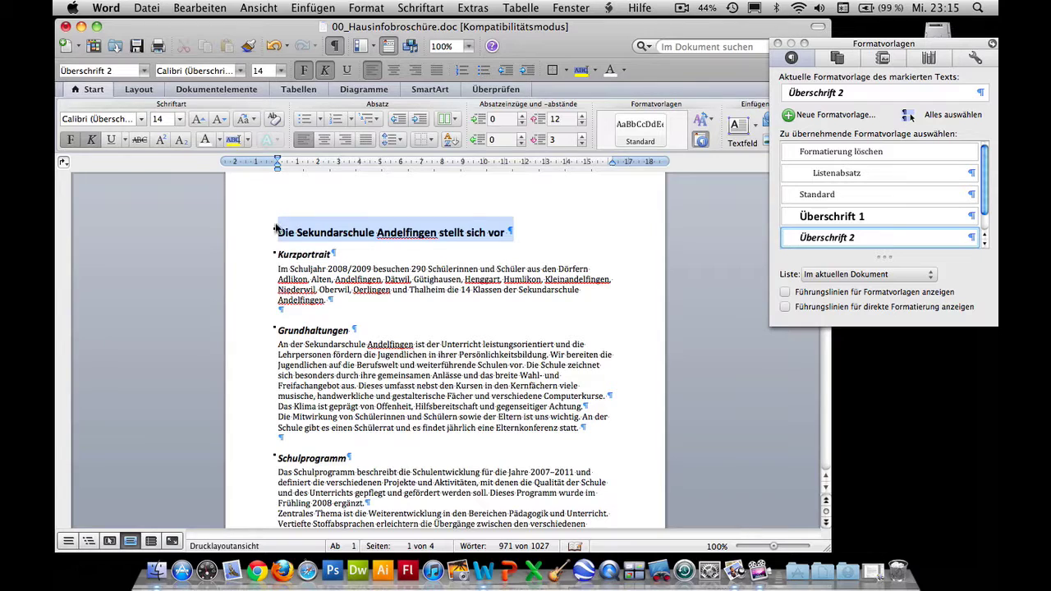
key("super+alt+1")
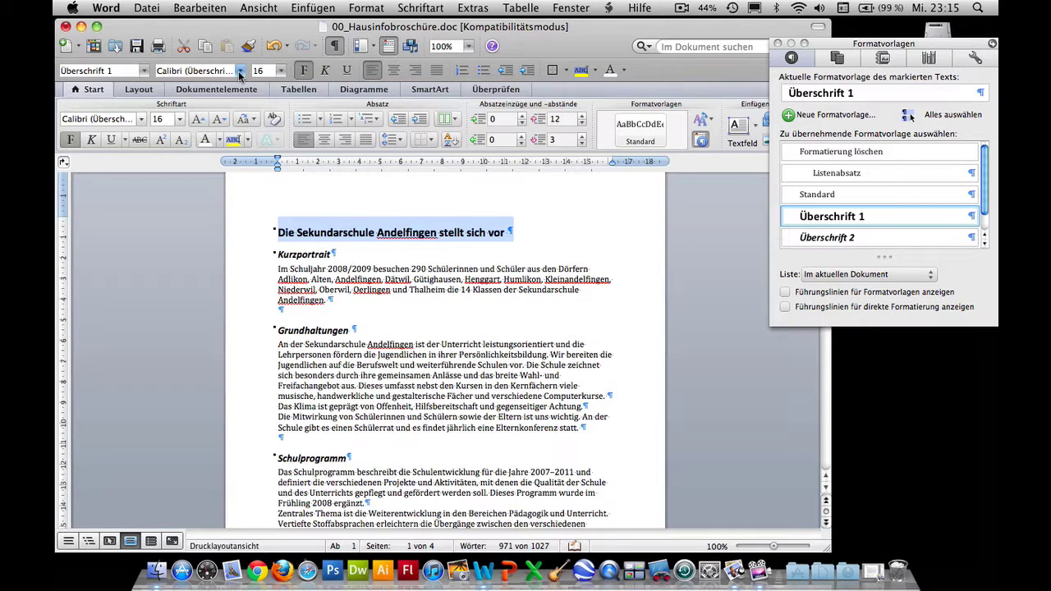
left_click(241, 72)
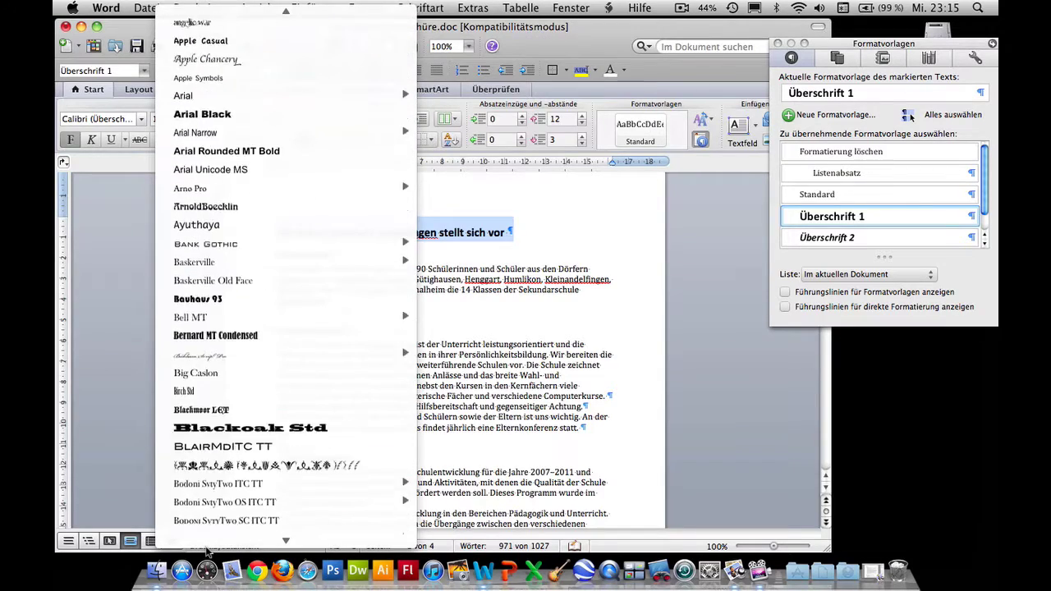
mouse_move(207, 405)
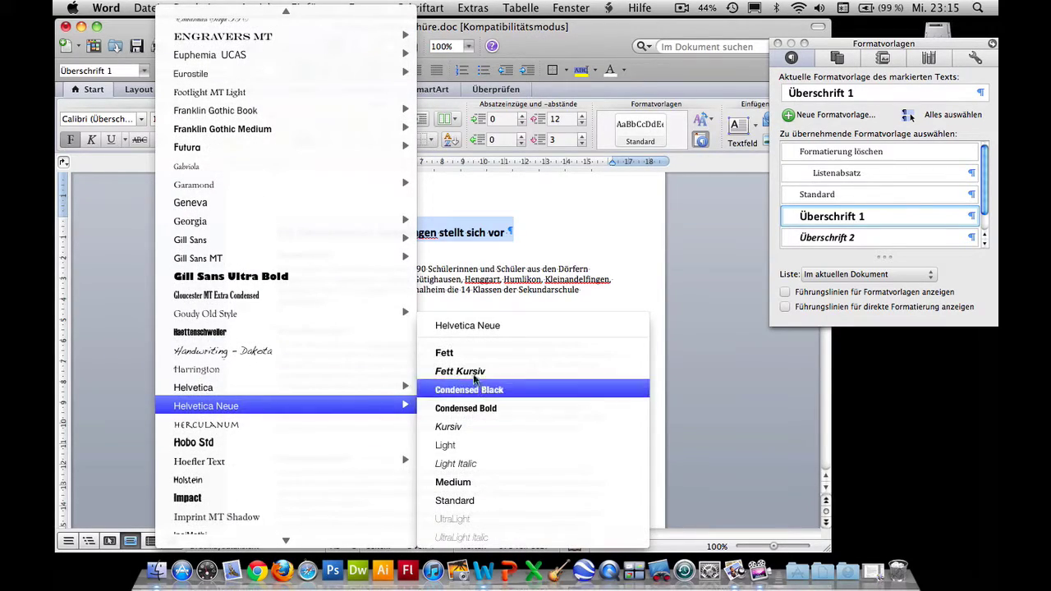
left_click(448, 352)
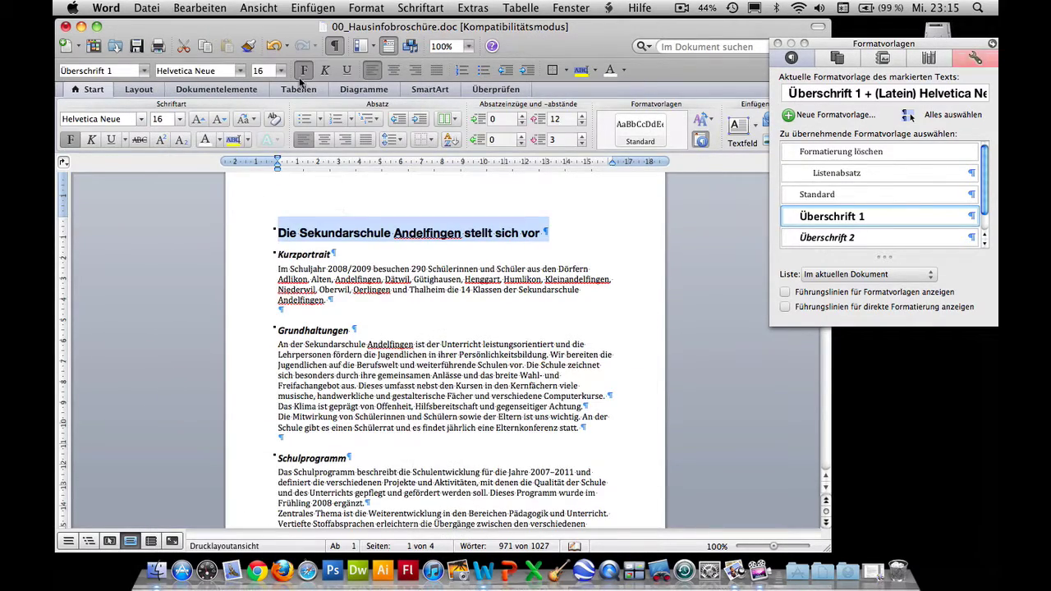
left_click(281, 71)
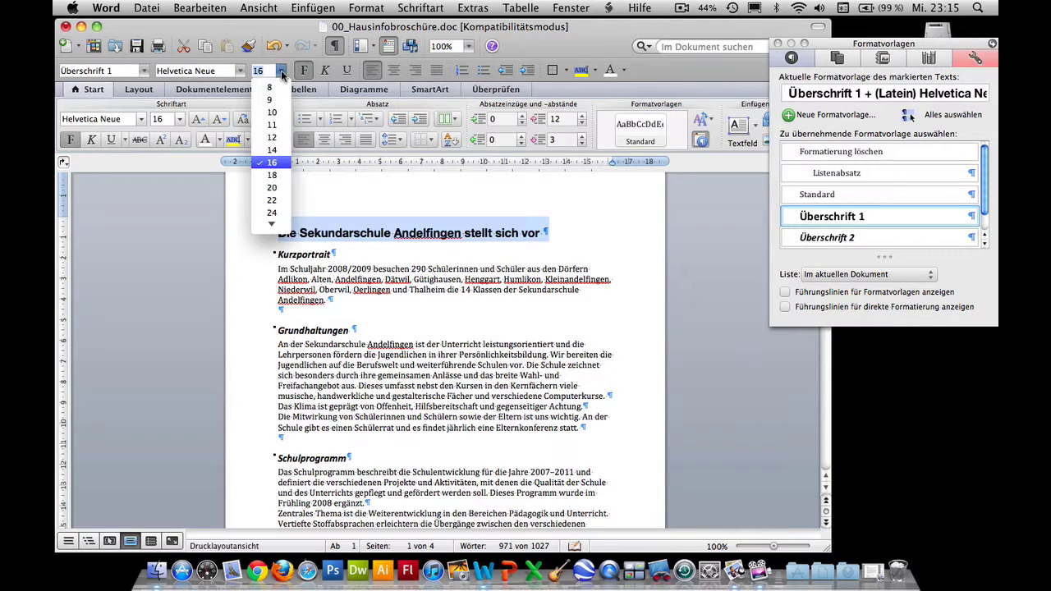
left_click(273, 175)
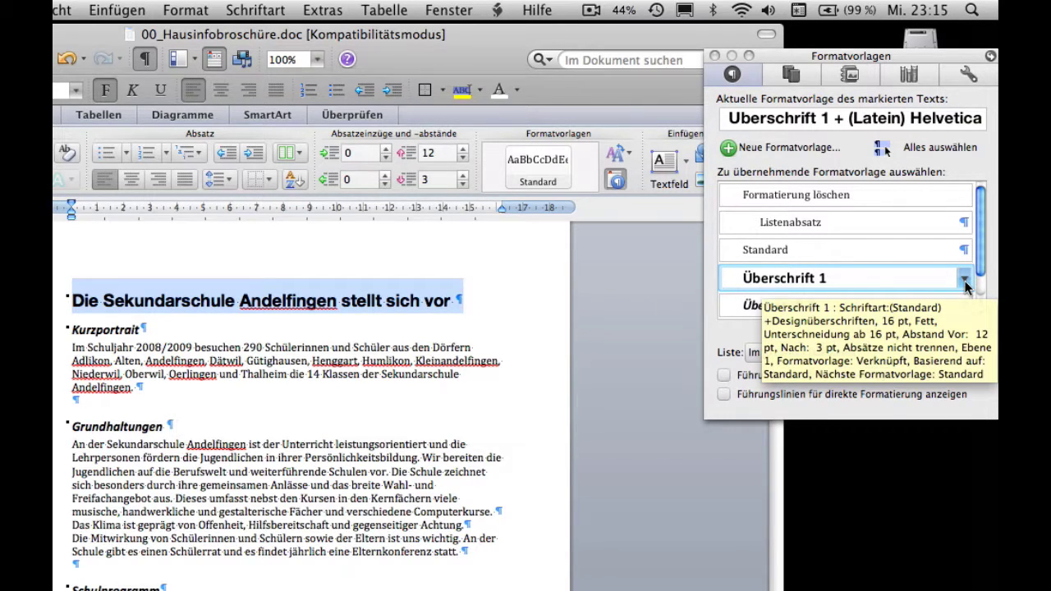
left_click(965, 282)
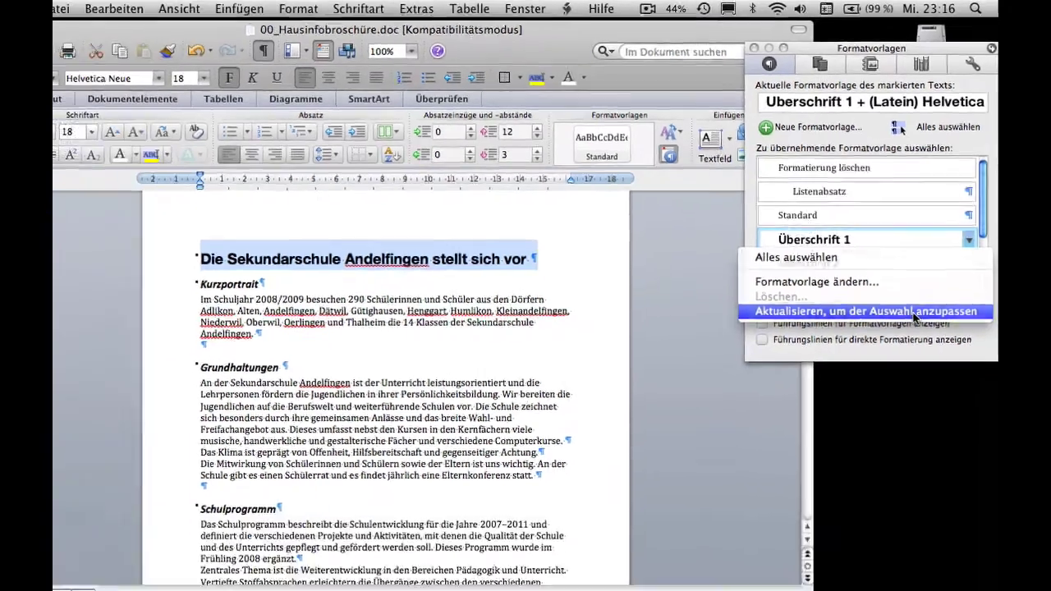
left_click(901, 368)
scroll(636, 309, "down", 2)
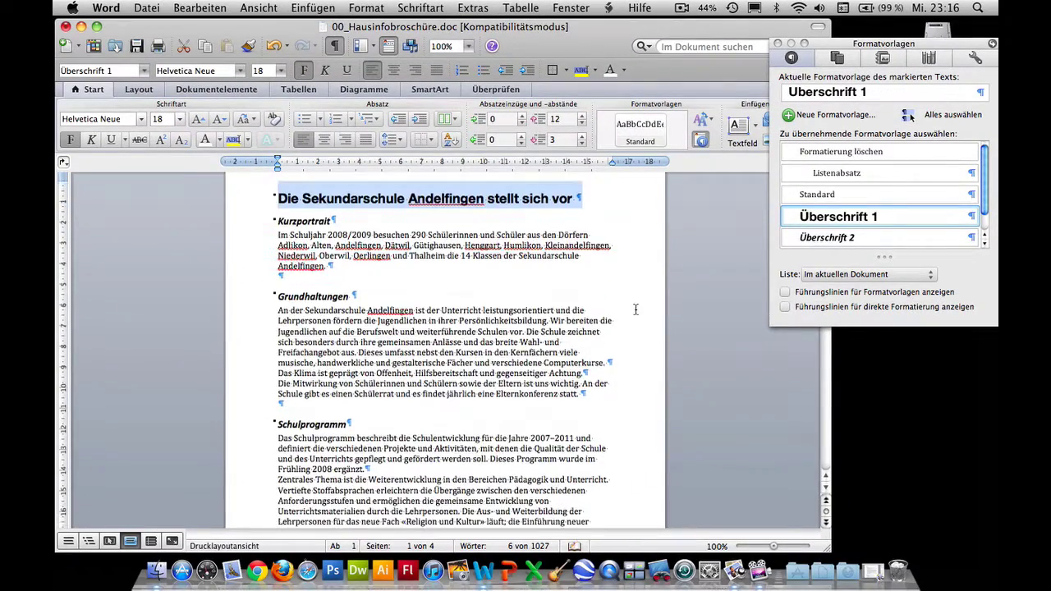
scroll(636, 309, "down", 3)
scroll(636, 309, "down", 5)
scroll(637, 309, "down", 2)
scroll(639, 308, "down", 1)
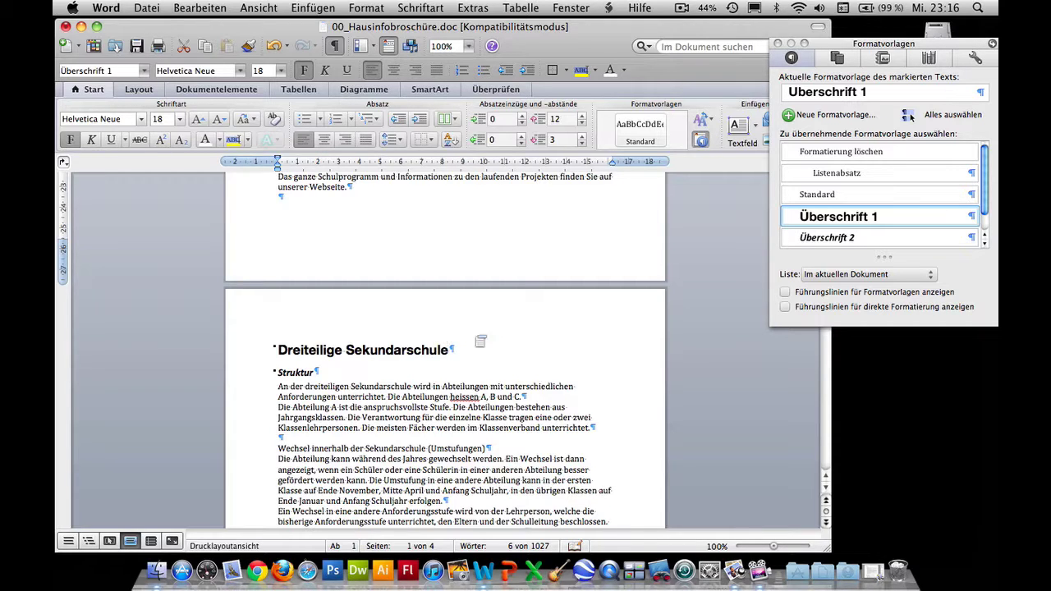
scroll(465, 337, "down", 1)
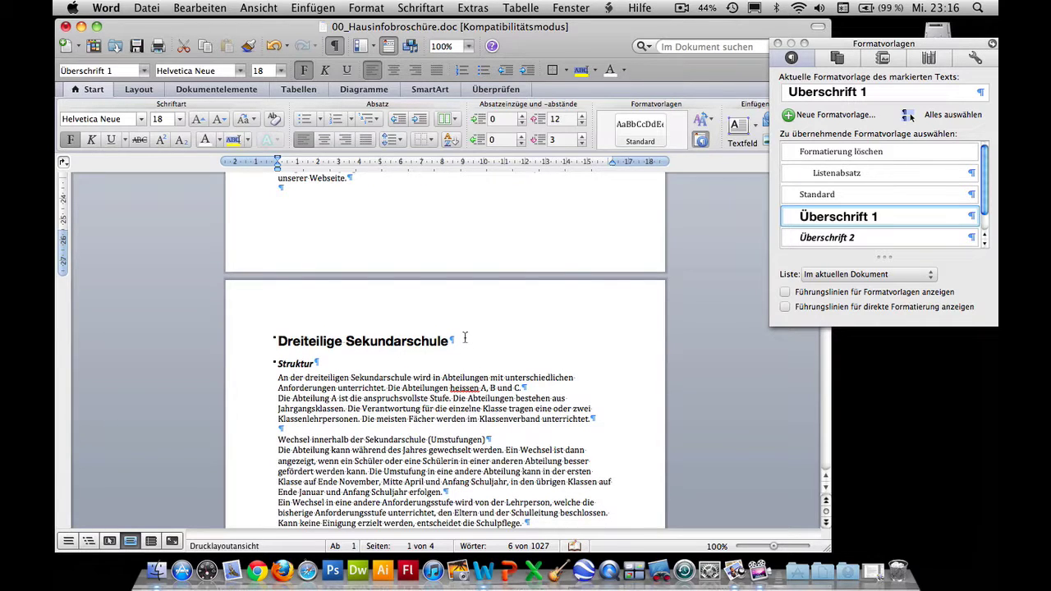
scroll(465, 337, "up", 1)
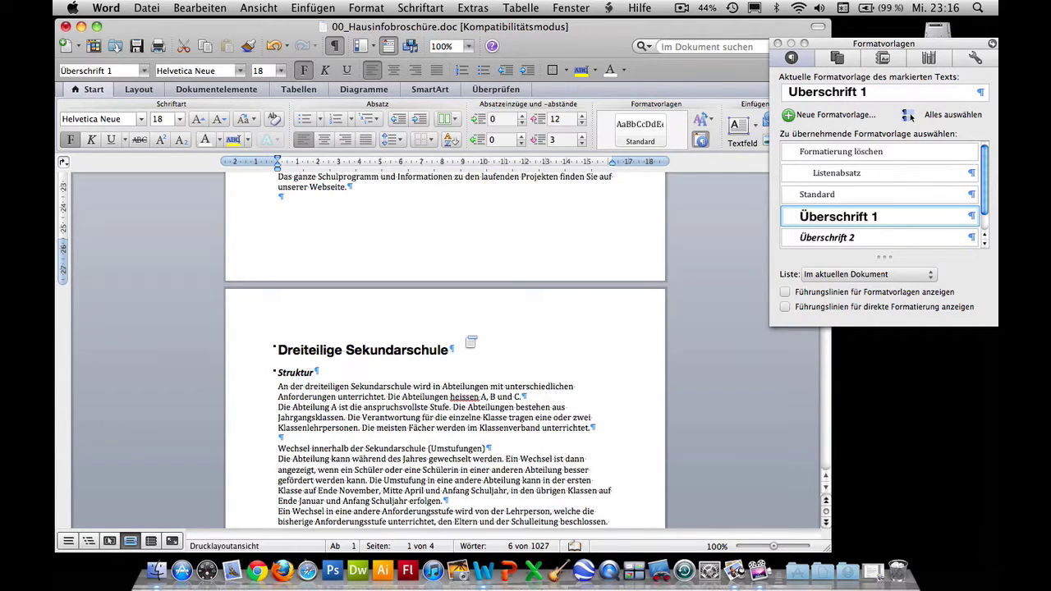
scroll(465, 337, "up", 3)
scroll(465, 338, "up", 3)
scroll(465, 337, "up", 10)
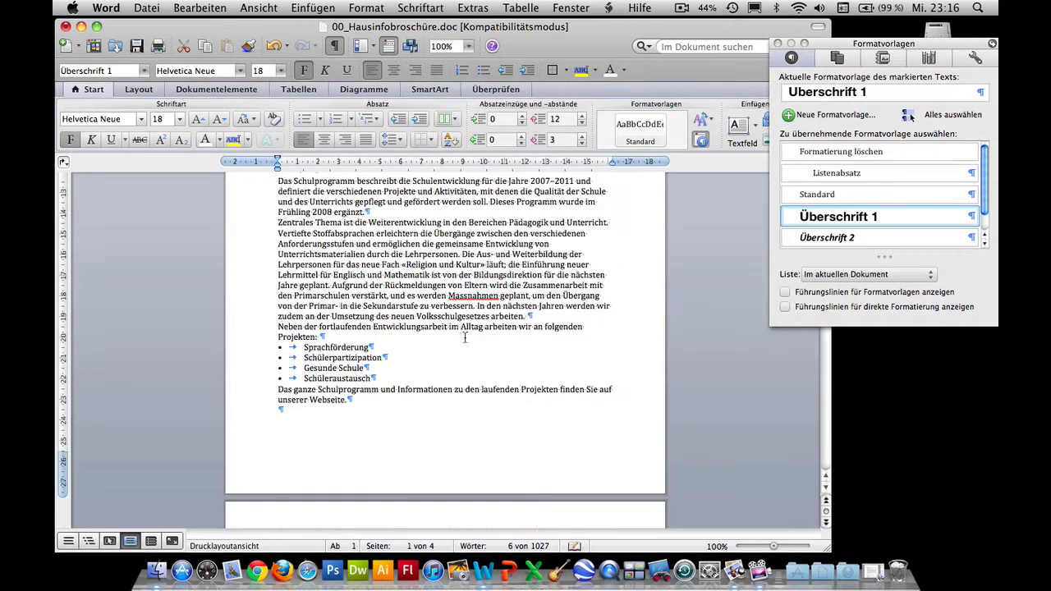
scroll(464, 338, "up", 10)
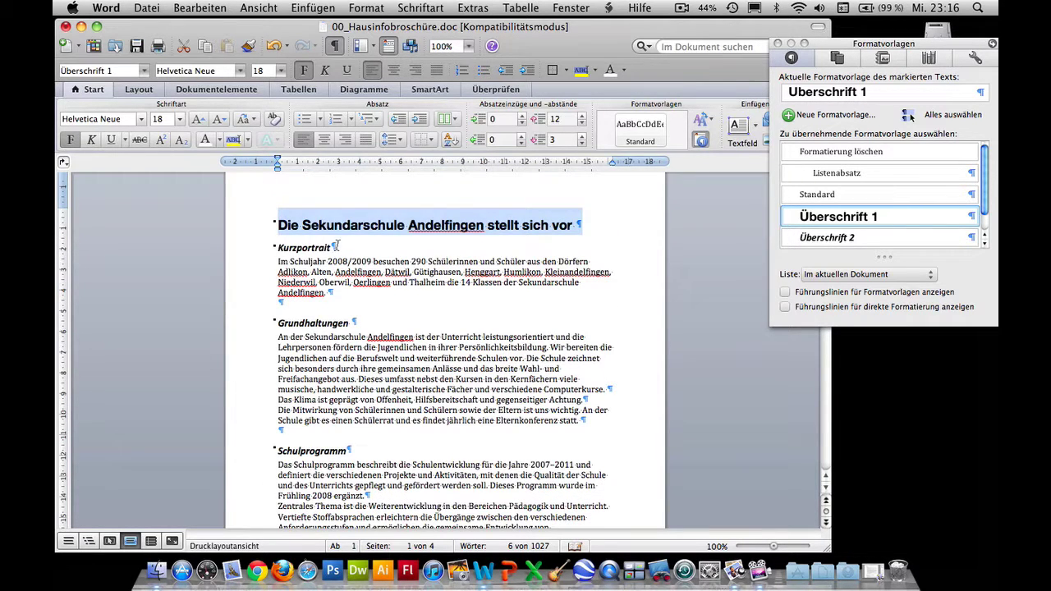
Set Kurzportrait in Helvetica Neue bold 12 pt and update Überschrift 2 to match
left_click_drag(335, 246, 277, 247)
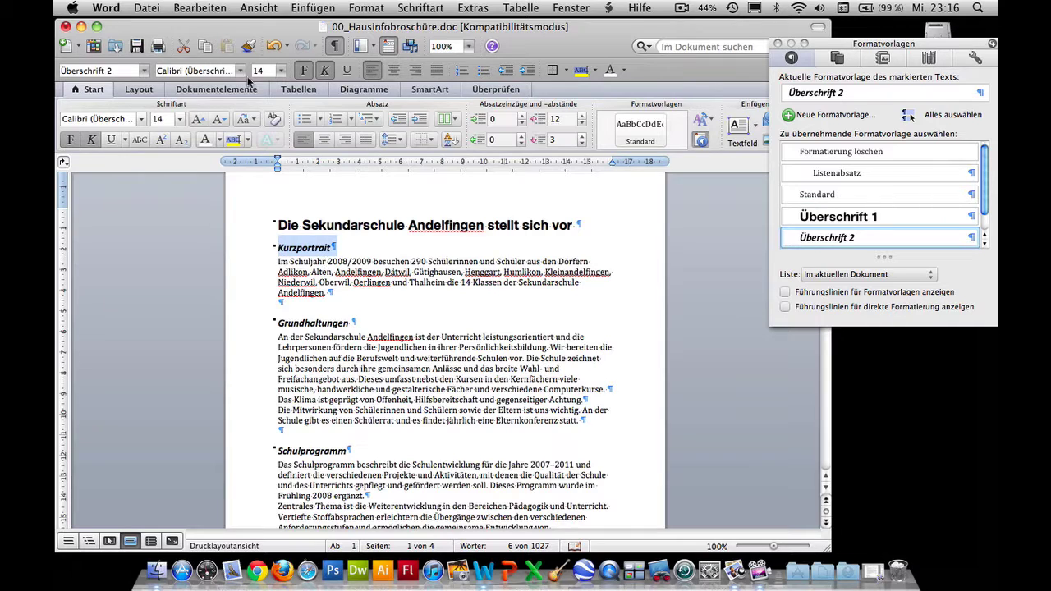
left_click(241, 72)
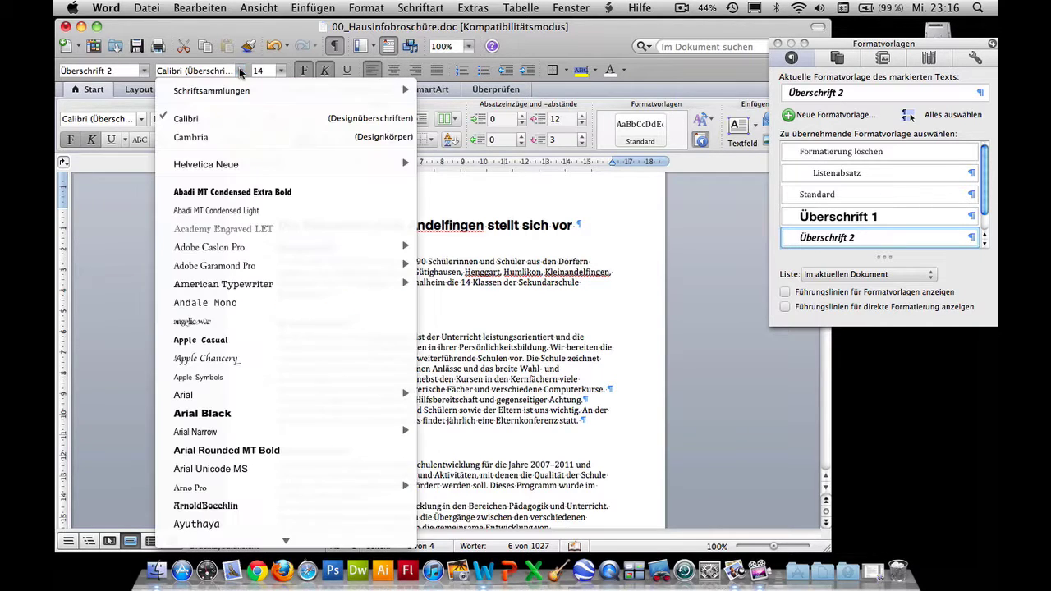
mouse_move(206, 164)
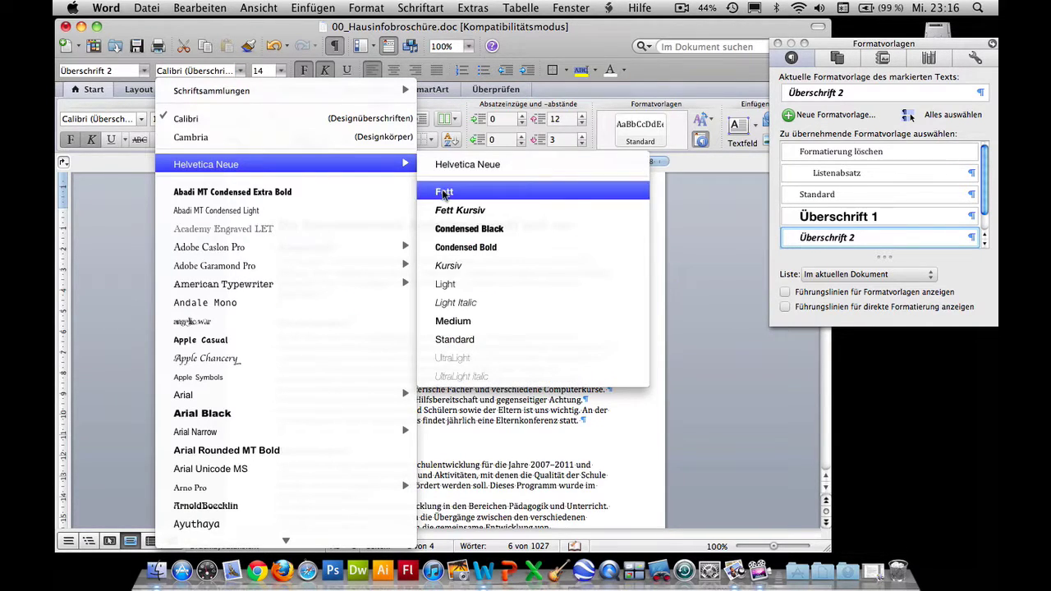
left_click(444, 194)
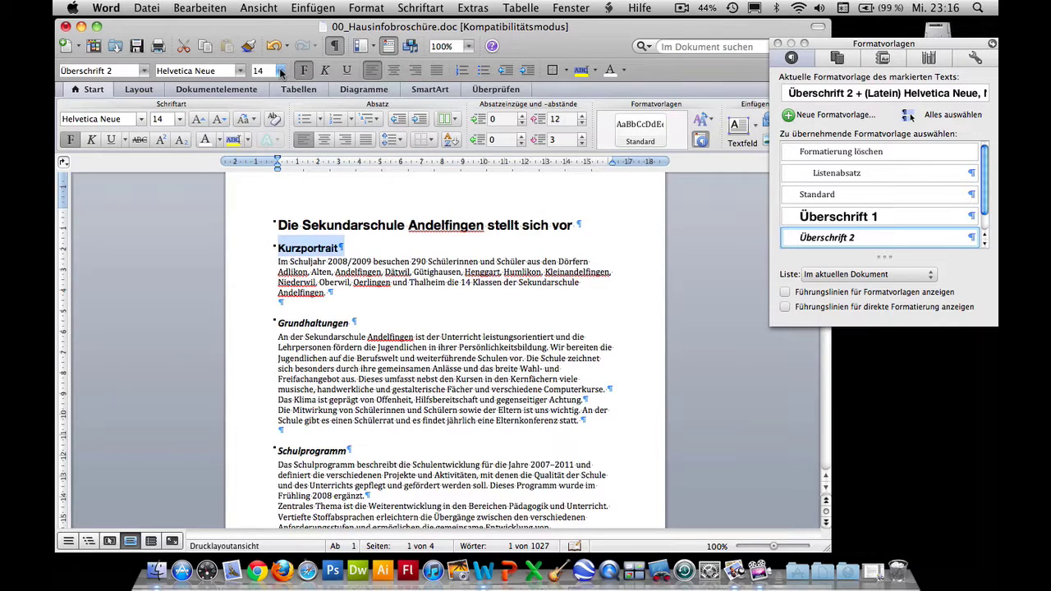
left_click(281, 72)
left_click(276, 115)
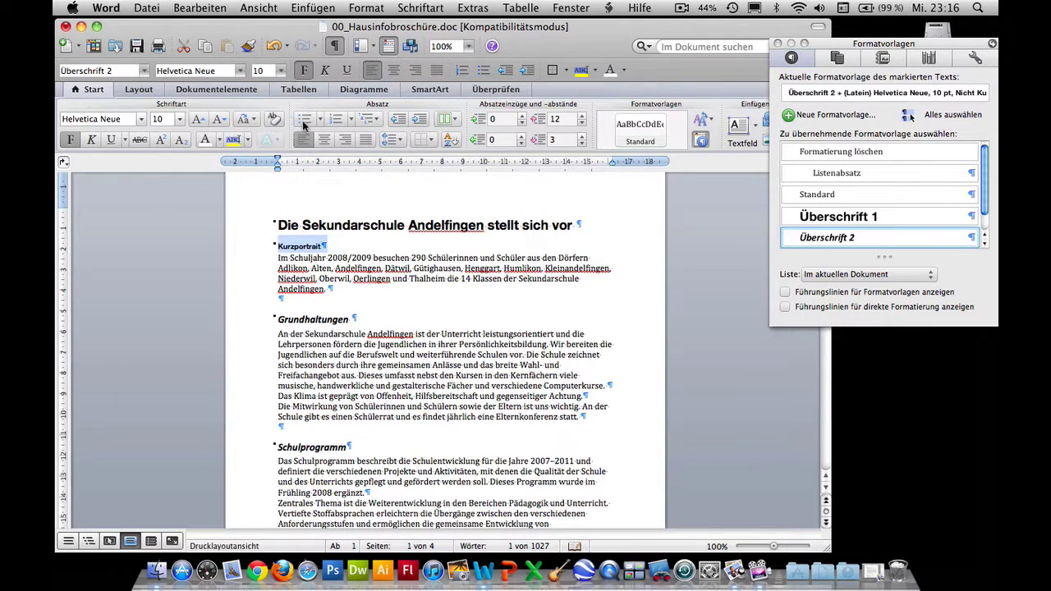
left_click(274, 72)
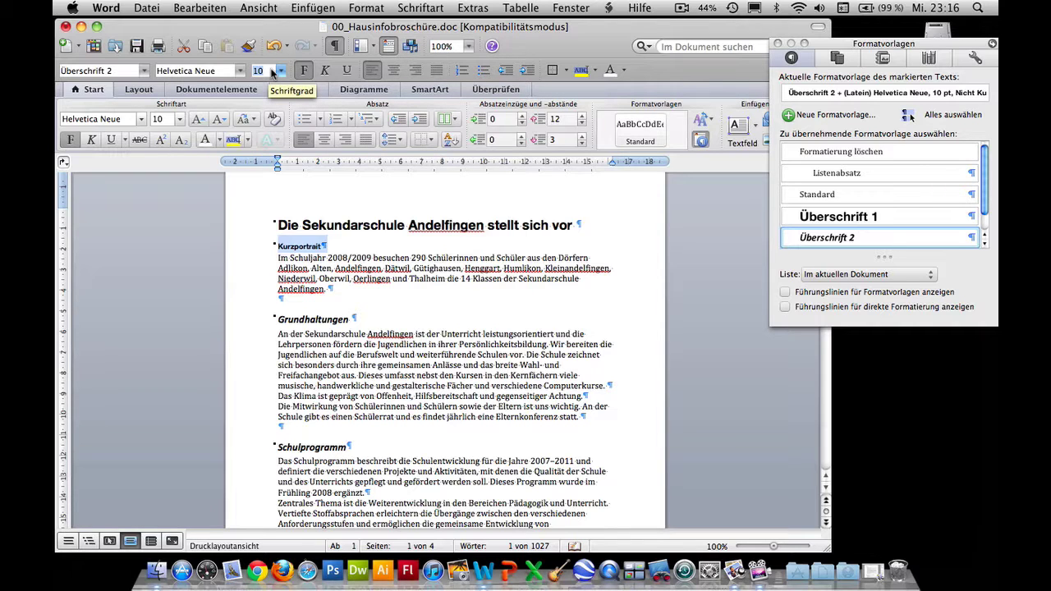
type("12")
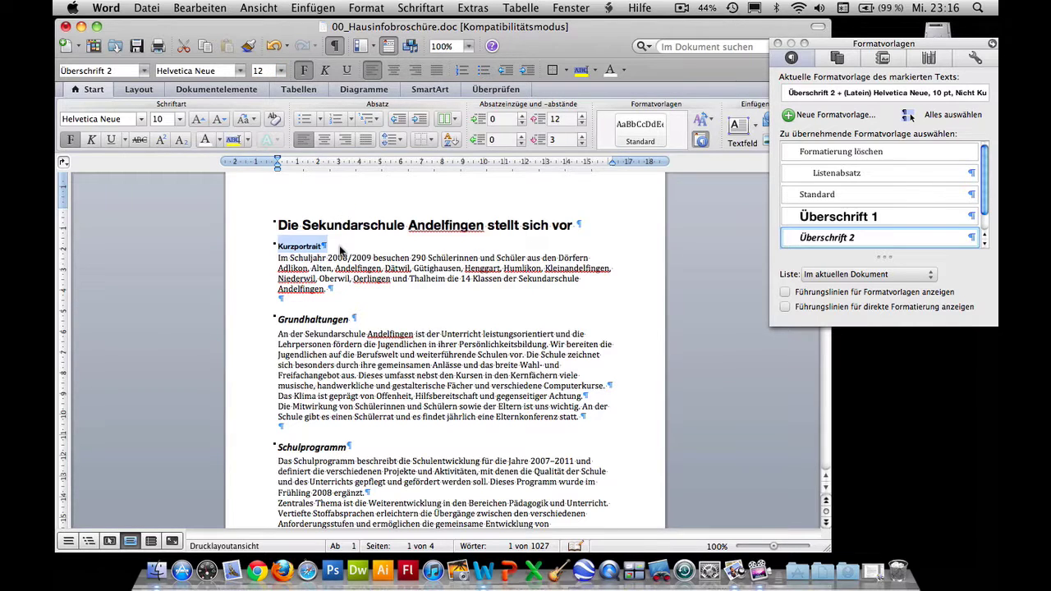
key("Return")
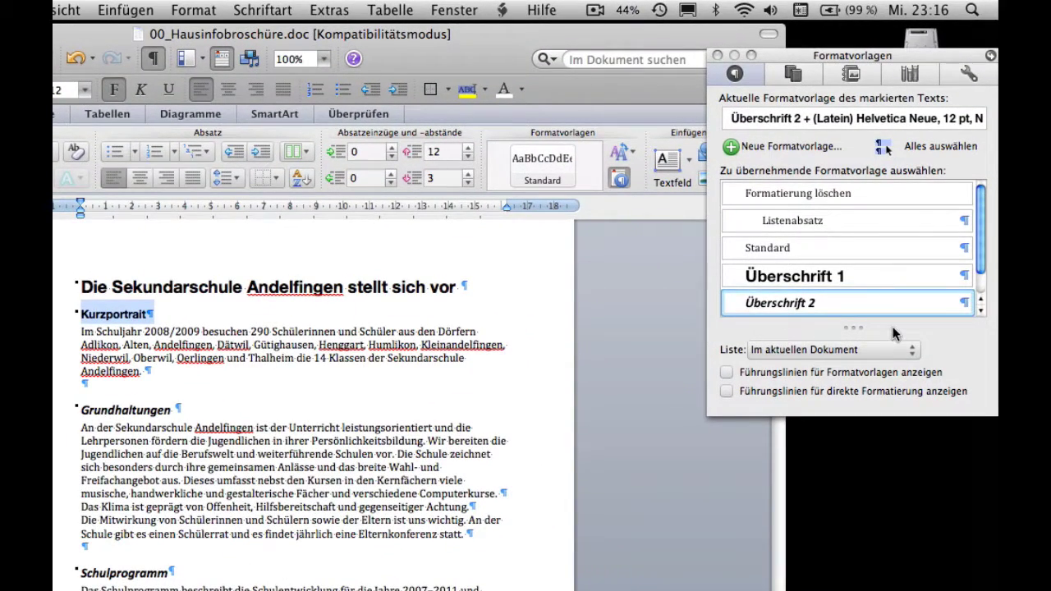
left_click(965, 306)
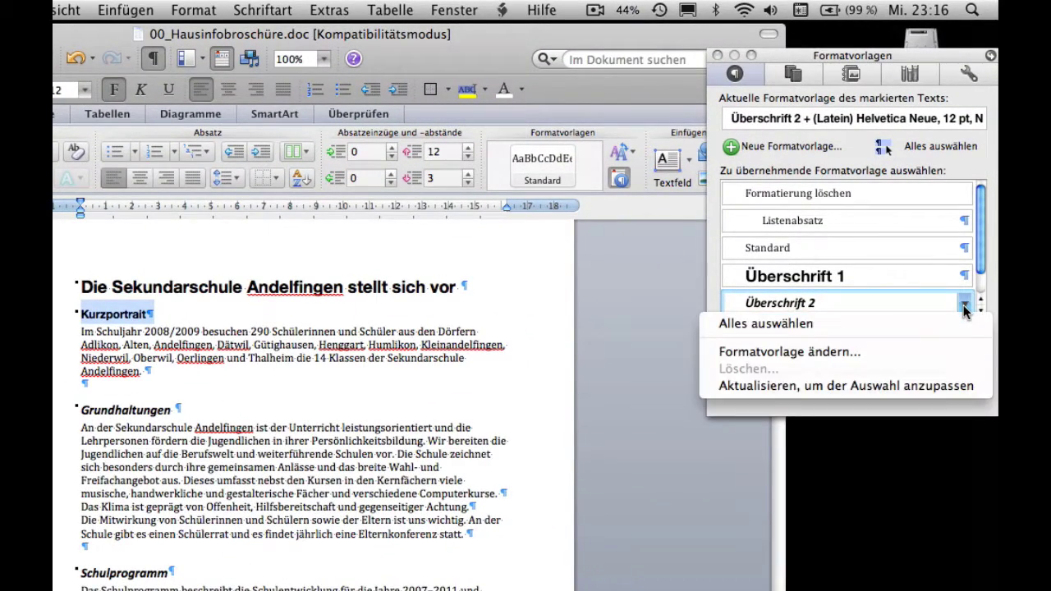
left_click(893, 387)
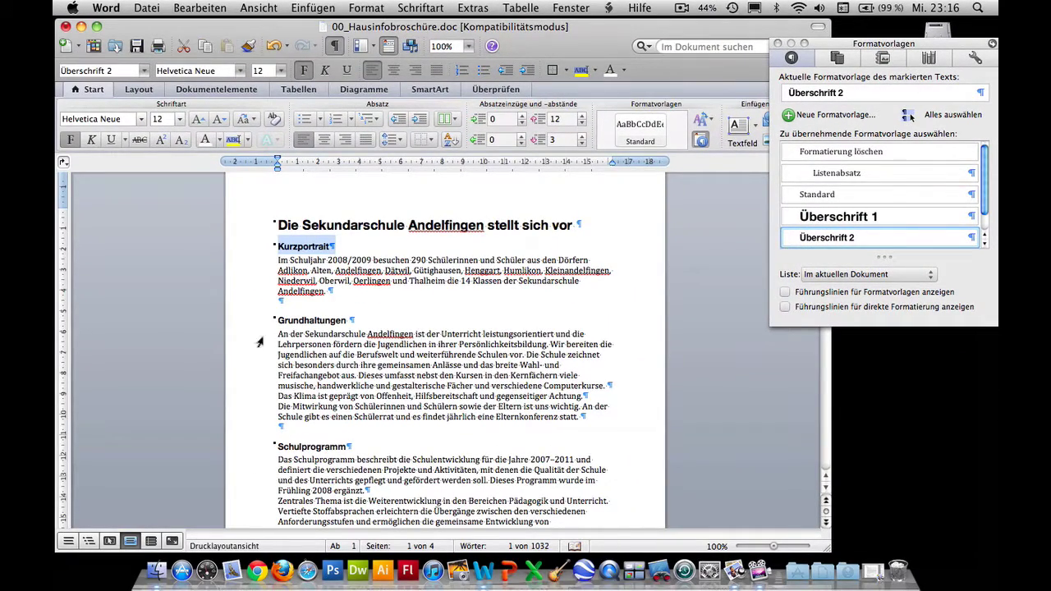
Give the Kurzportrait paragraph a 0.5 cm first-line indent and Helvetica Neue Light 10 pt
left_click_drag(339, 292, 273, 261)
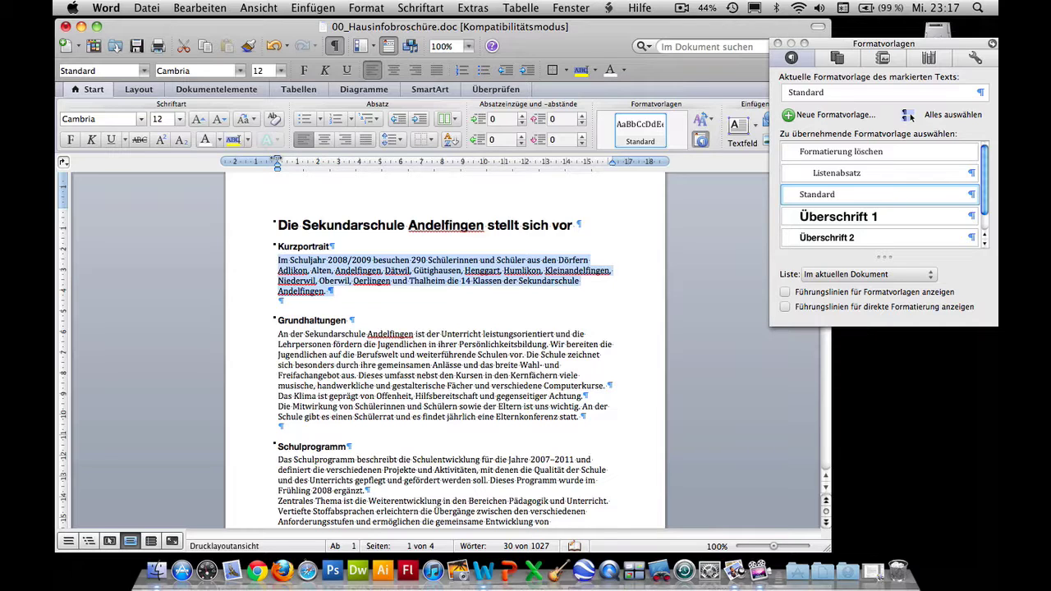
left_click_drag(278, 157, 287, 157)
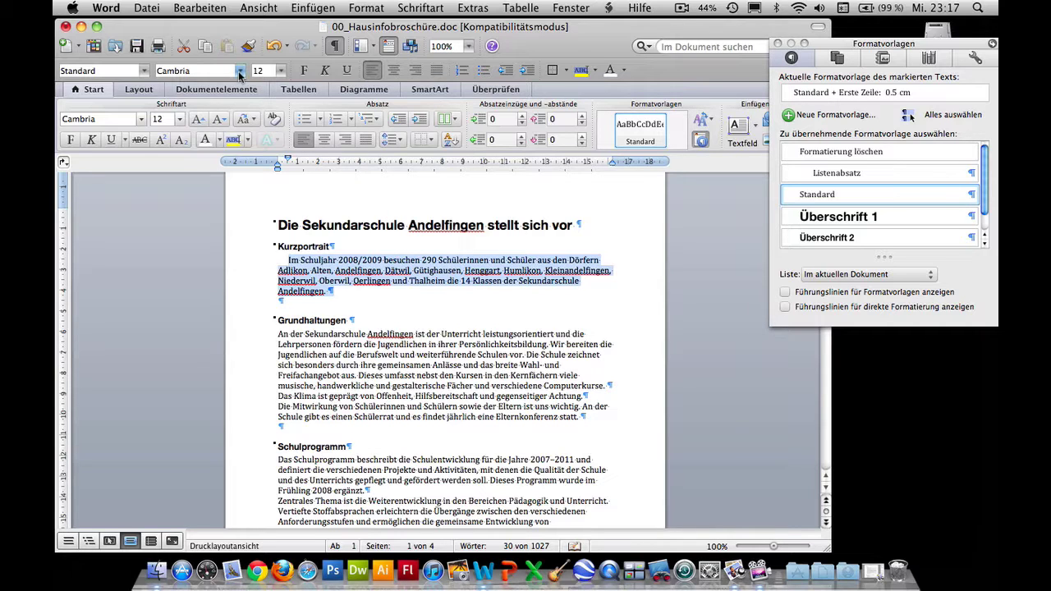
left_click(239, 70)
mouse_move(279, 164)
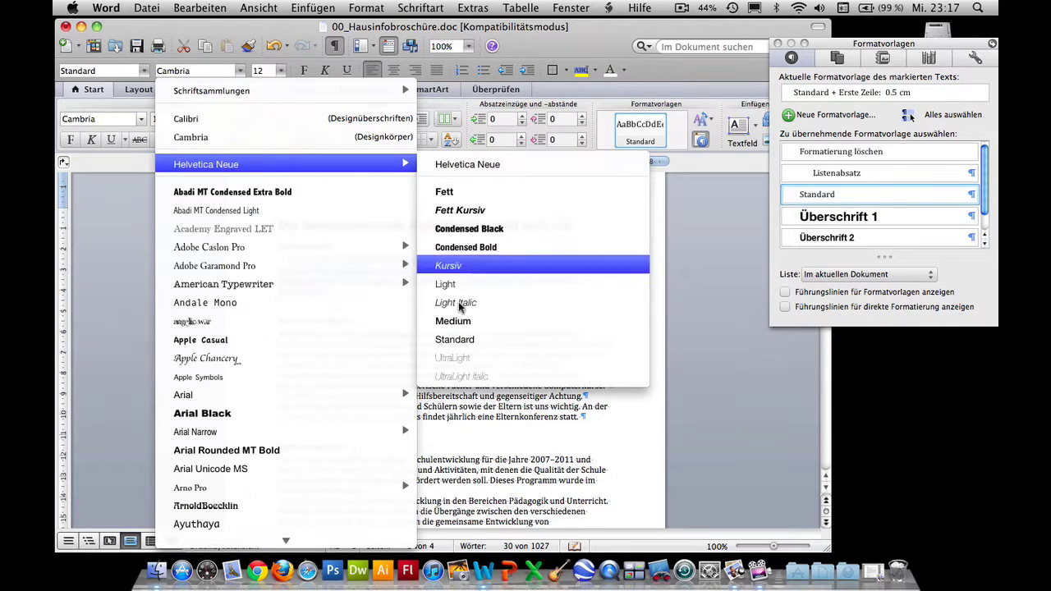
left_click(473, 283)
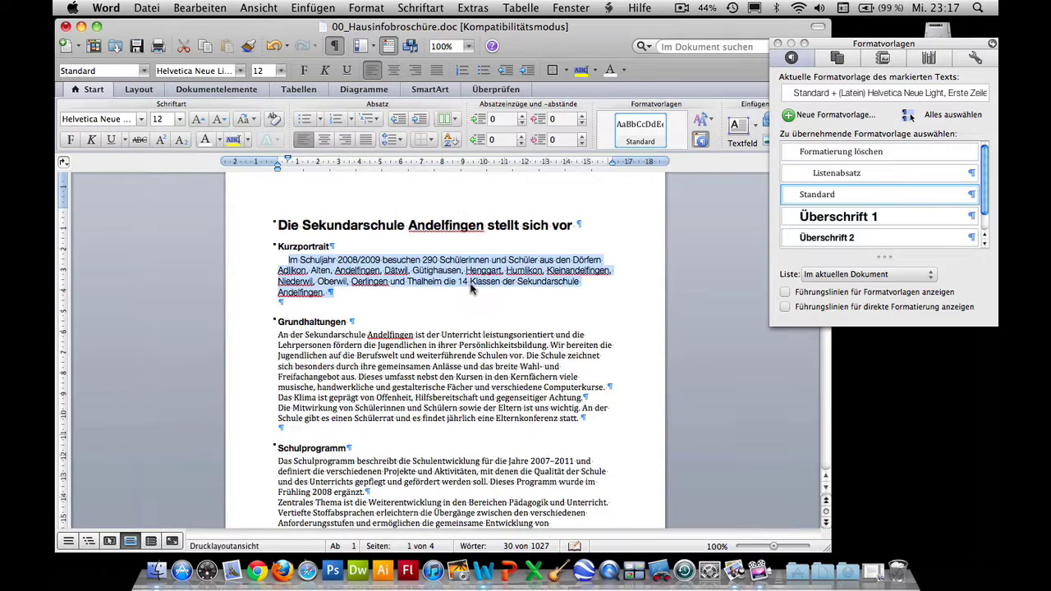
left_click(280, 71)
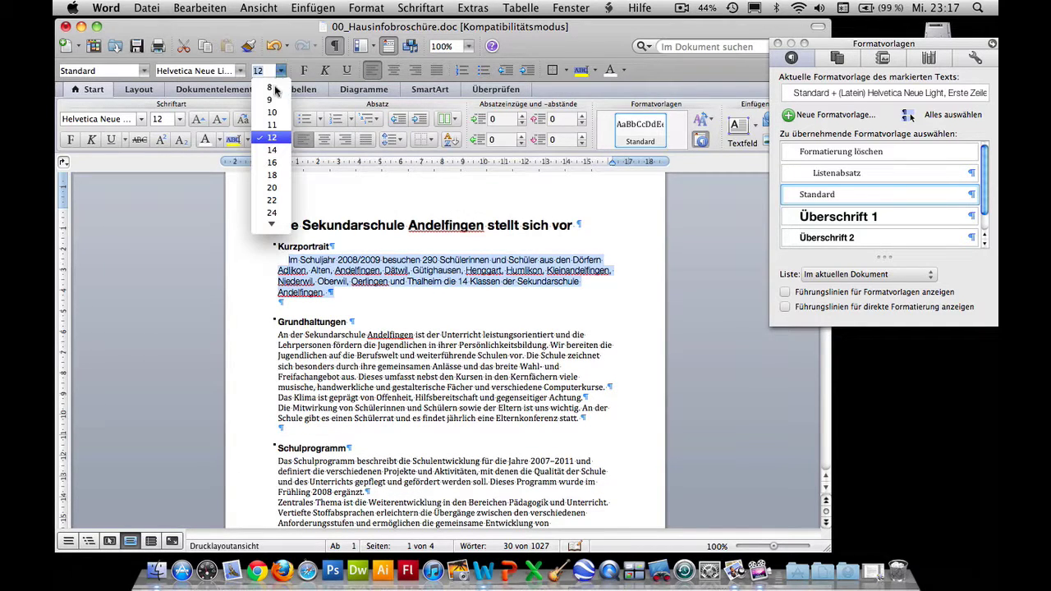
left_click(271, 113)
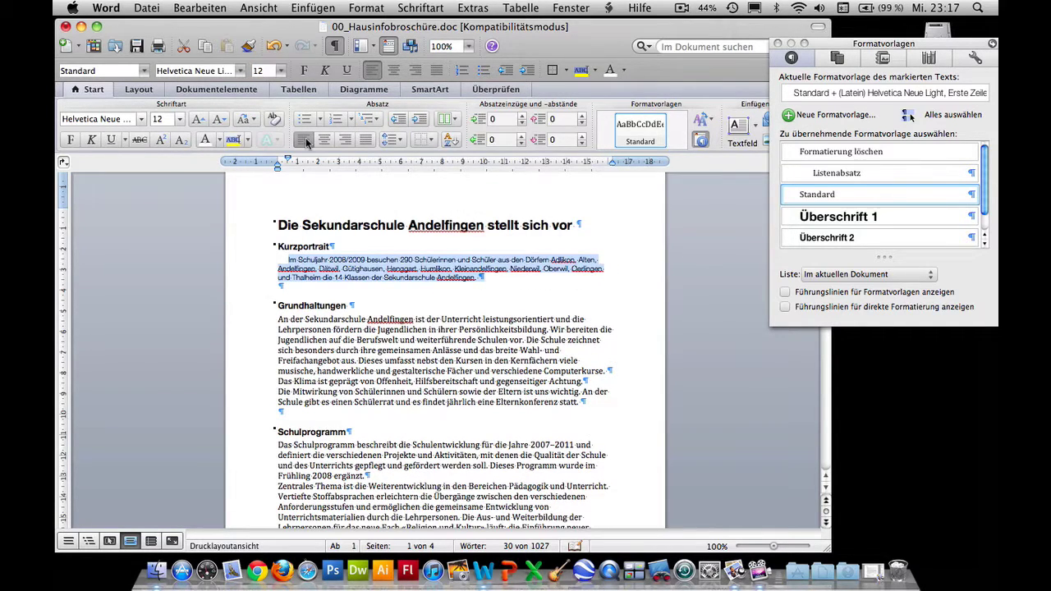
left_click(401, 139)
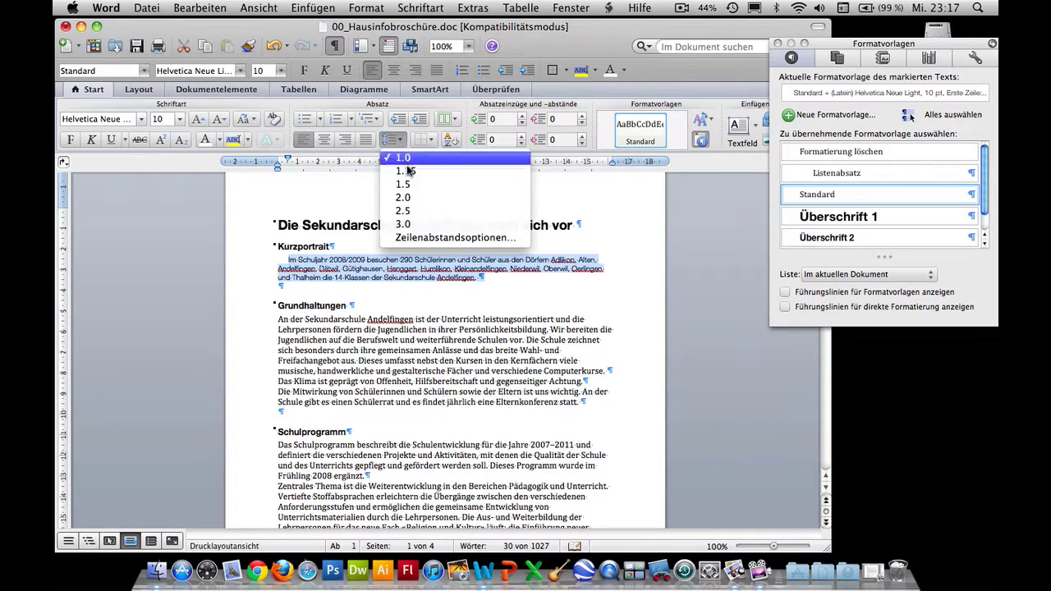
Set the Kurzportrait paragraph's line spacing to Mehrfach with Maß 1.4
left_click(452, 237)
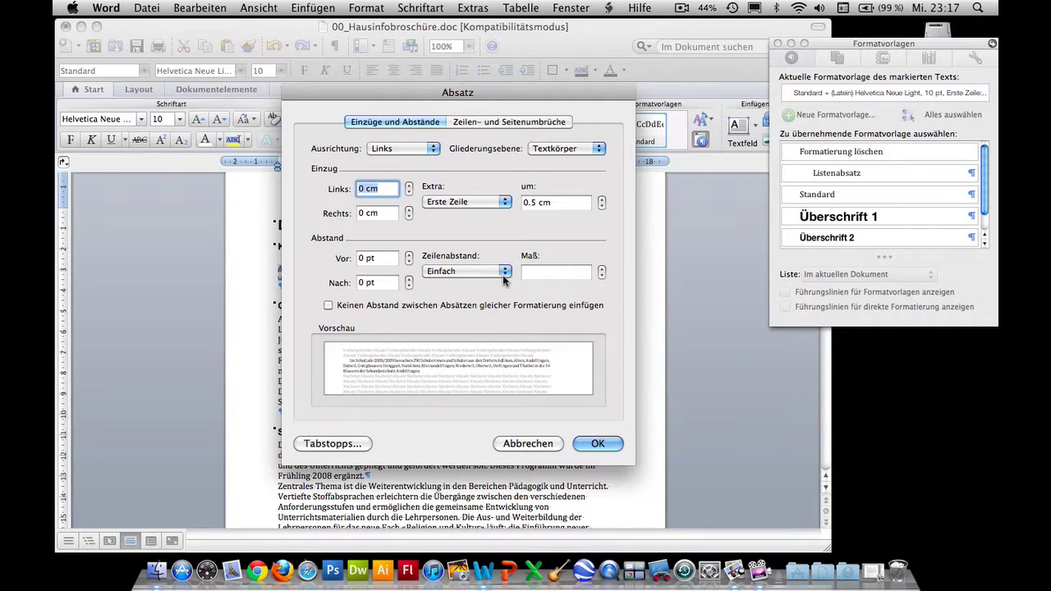
left_click(501, 274)
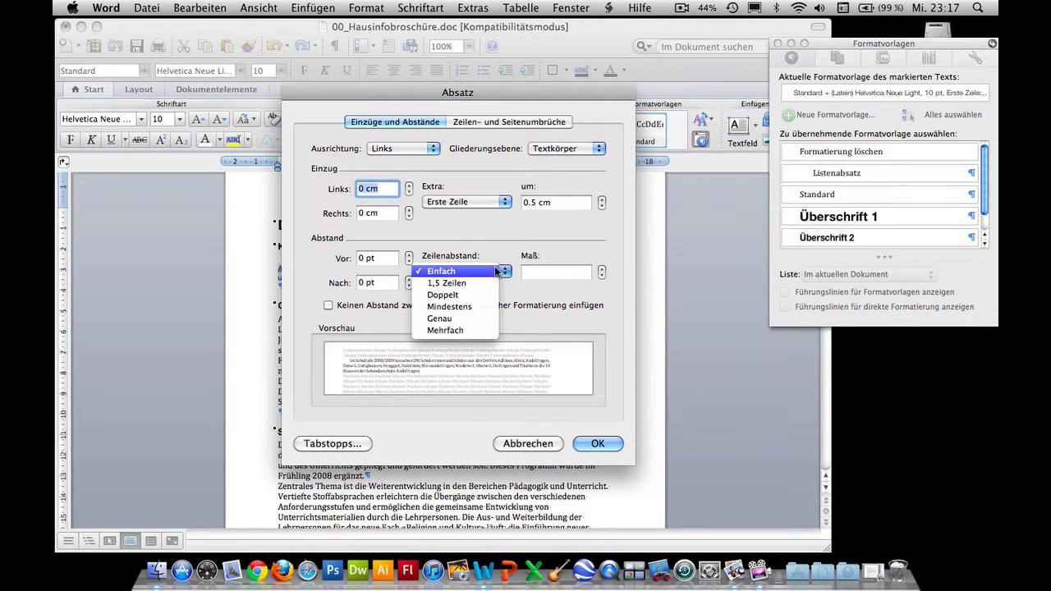
left_click(482, 328)
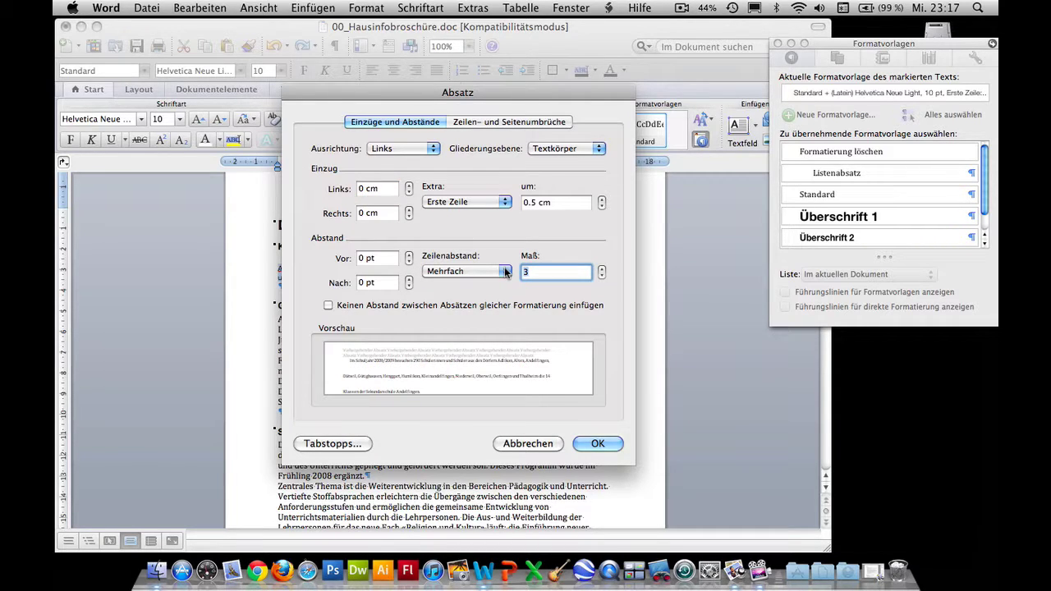
type("1.4")
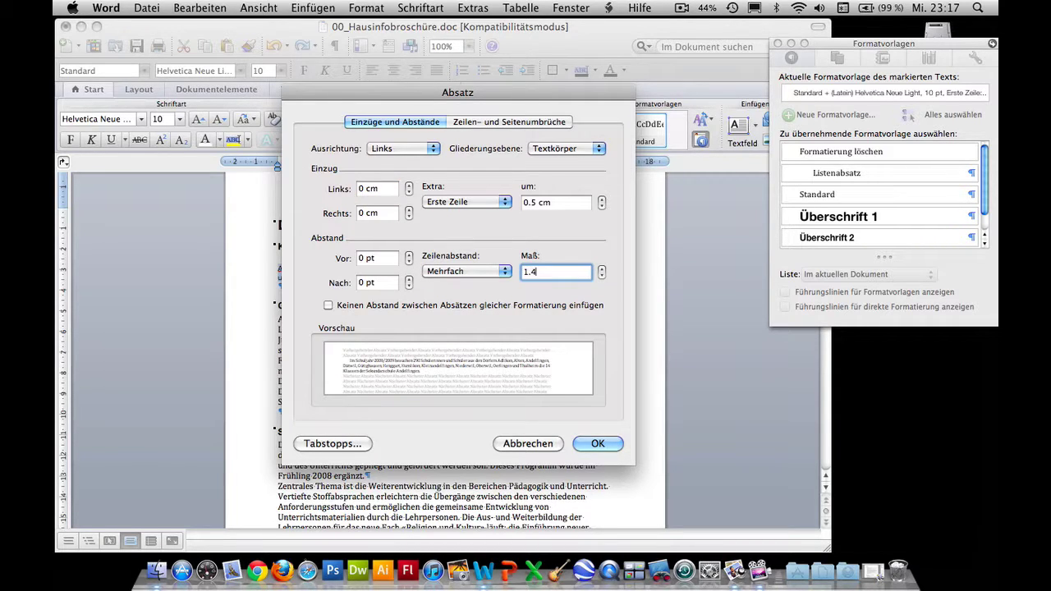
left_click(600, 445)
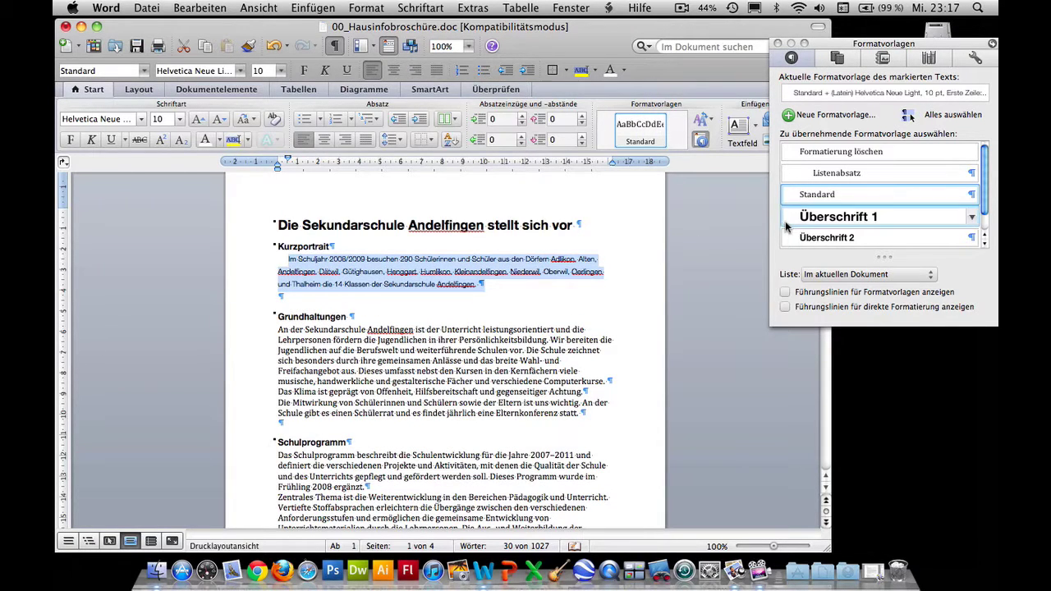
mouse_move(887, 195)
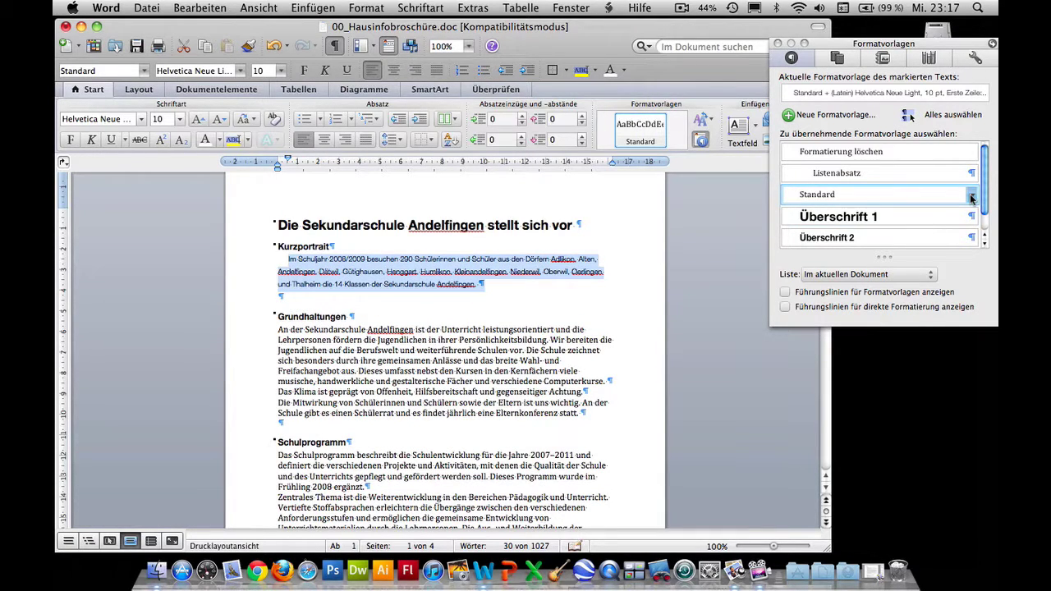
Update the Standard style from the Kurzportrait paragraph so all body text matches
left_click(971, 195)
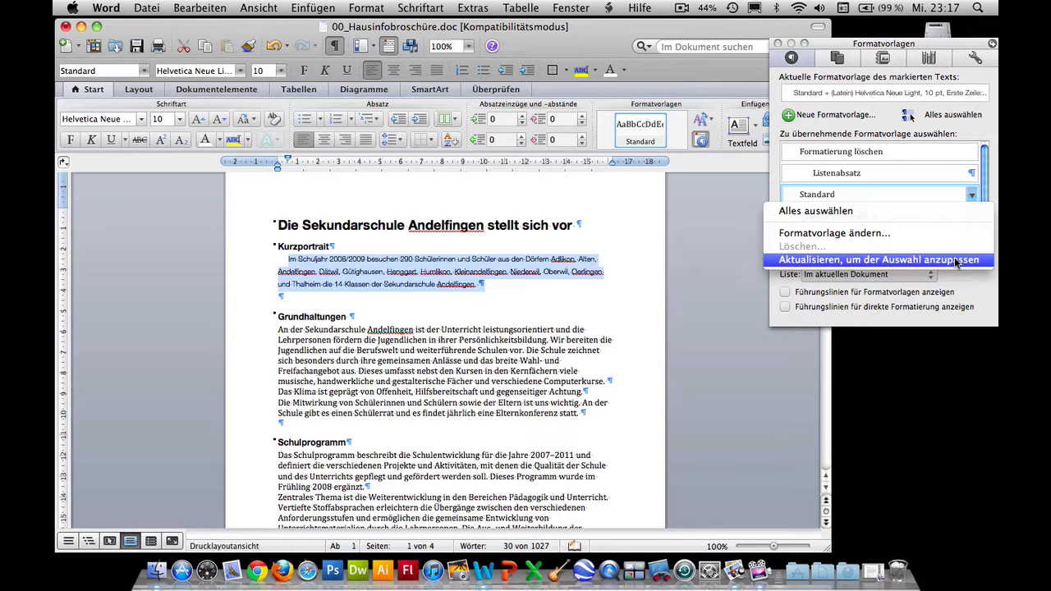
left_click(957, 261)
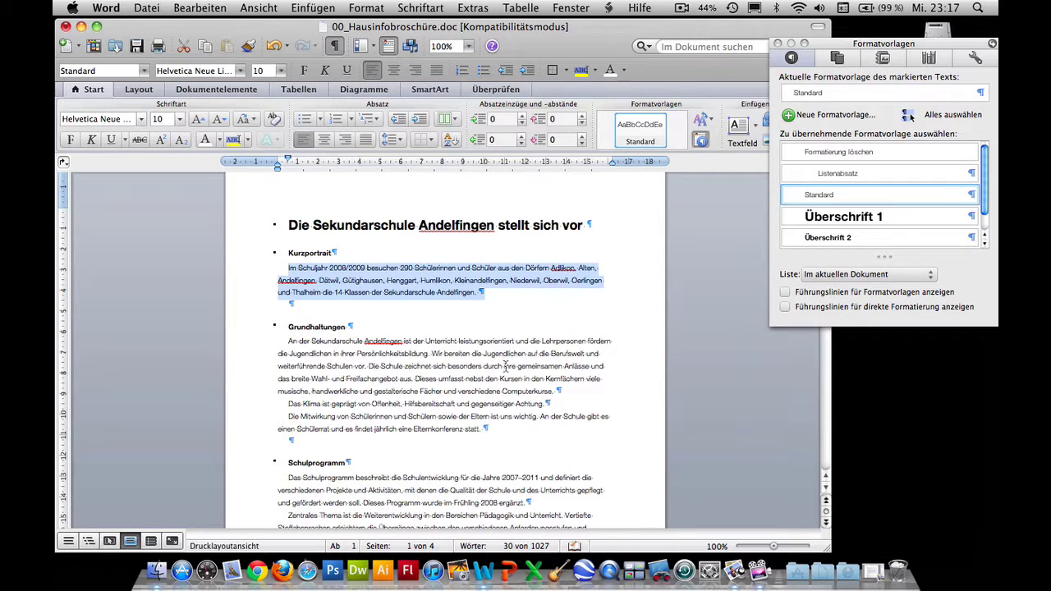
left_click(507, 367)
scroll(514, 365, "down", 2)
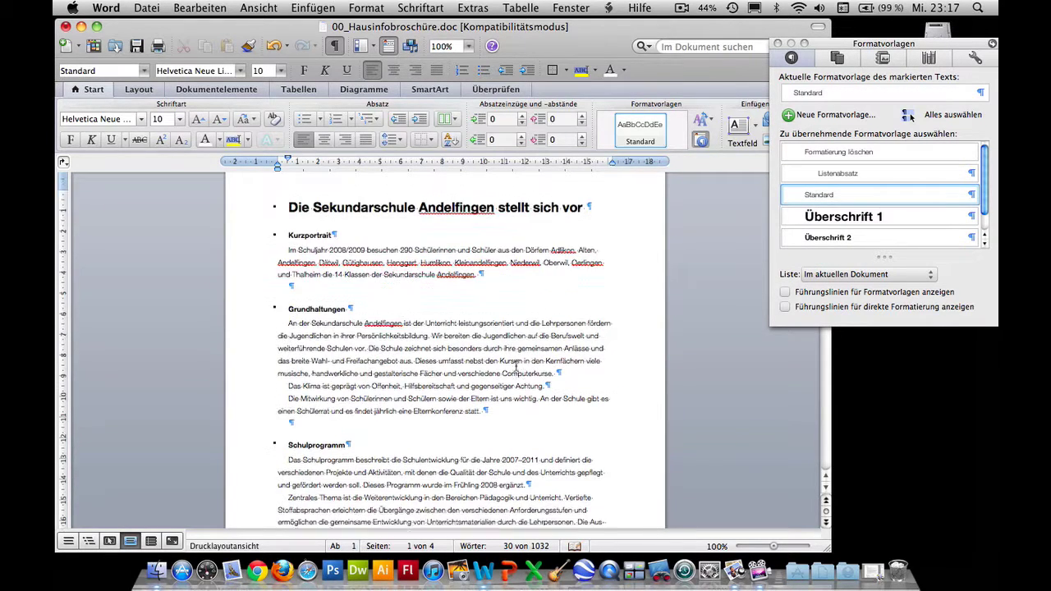
scroll(515, 365, "down", 5)
scroll(516, 365, "down", 3)
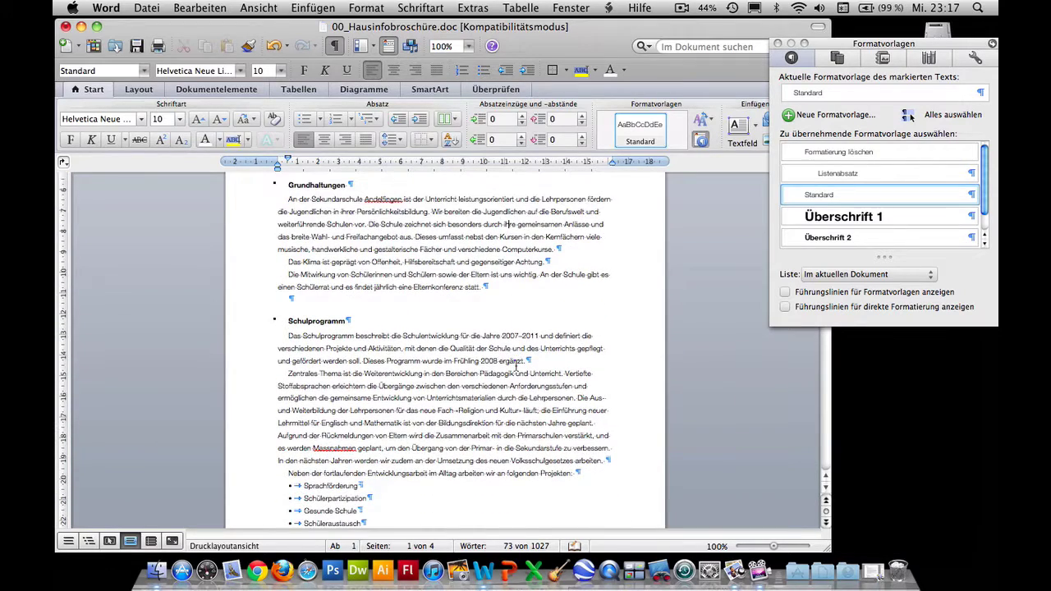
scroll(516, 366, "down", 3)
scroll(516, 365, "down", 2)
scroll(515, 365, "down", 2)
scroll(516, 365, "down", 5)
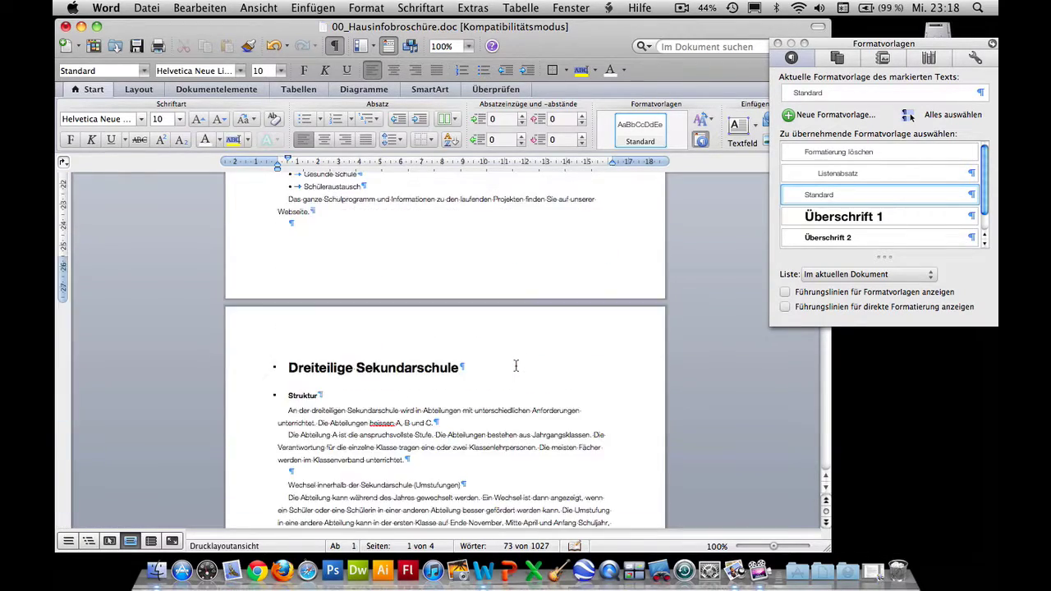
scroll(516, 365, "down", 5)
scroll(516, 365, "down", 5)
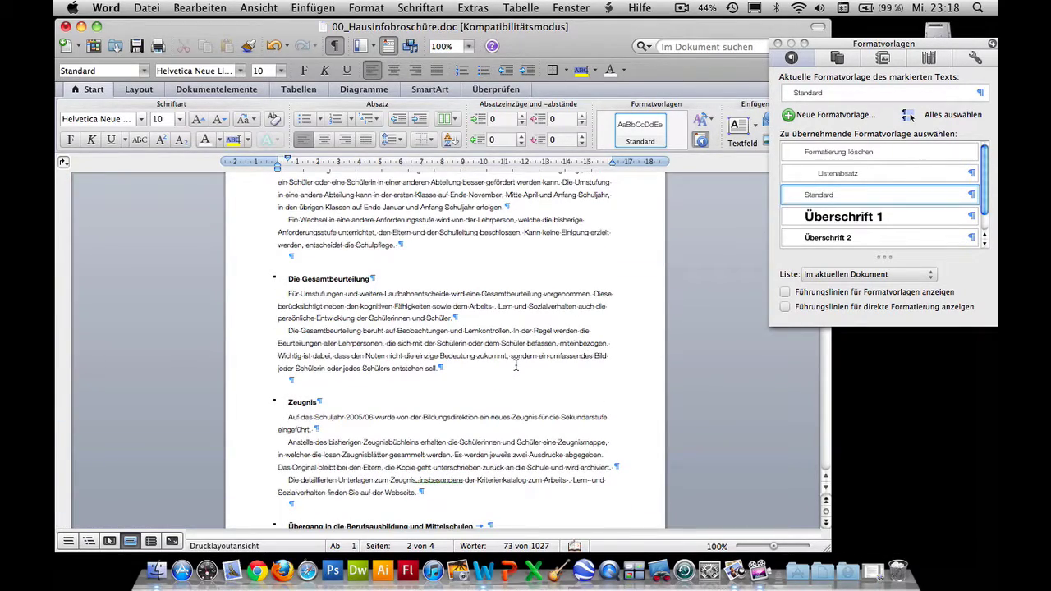
scroll(516, 365, "down", 1)
scroll(516, 365, "down", 1)
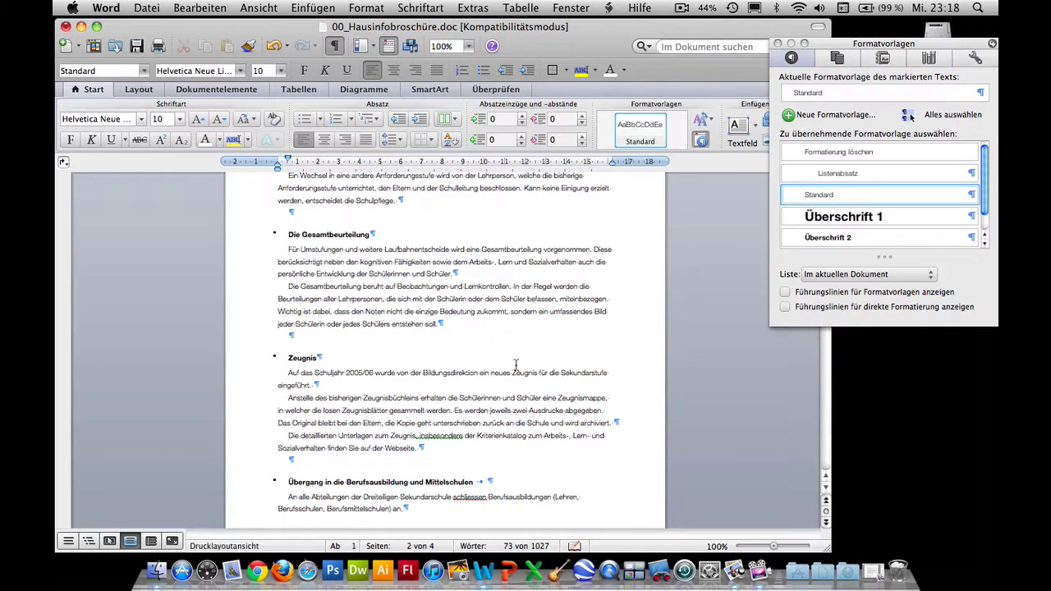
scroll(516, 363, "down", 1)
scroll(516, 364, "down", 2)
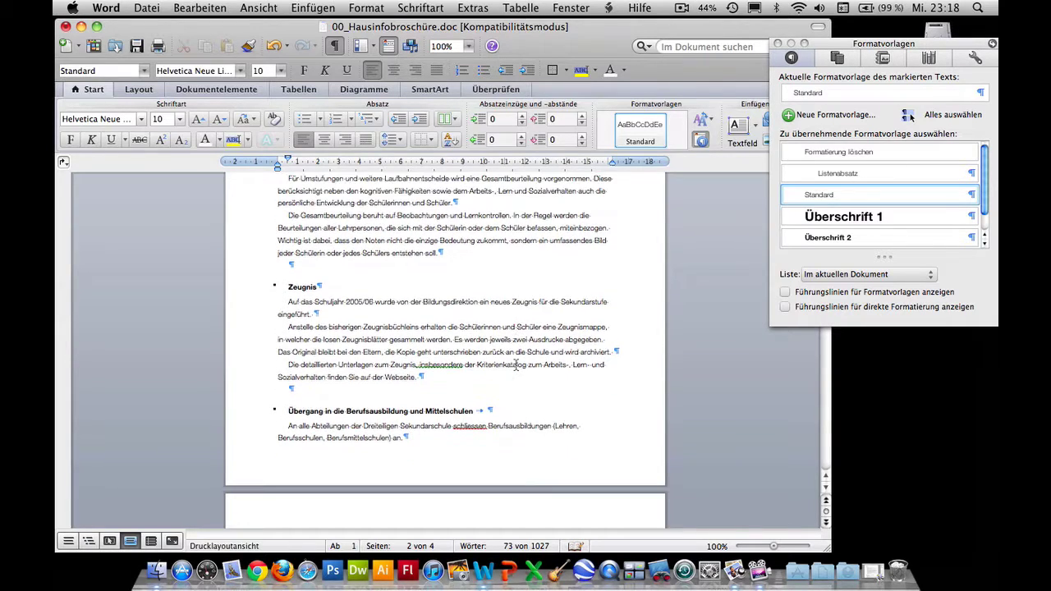
scroll(515, 363, "down", 3)
scroll(516, 366, "down", 3)
scroll(516, 365, "down", 1)
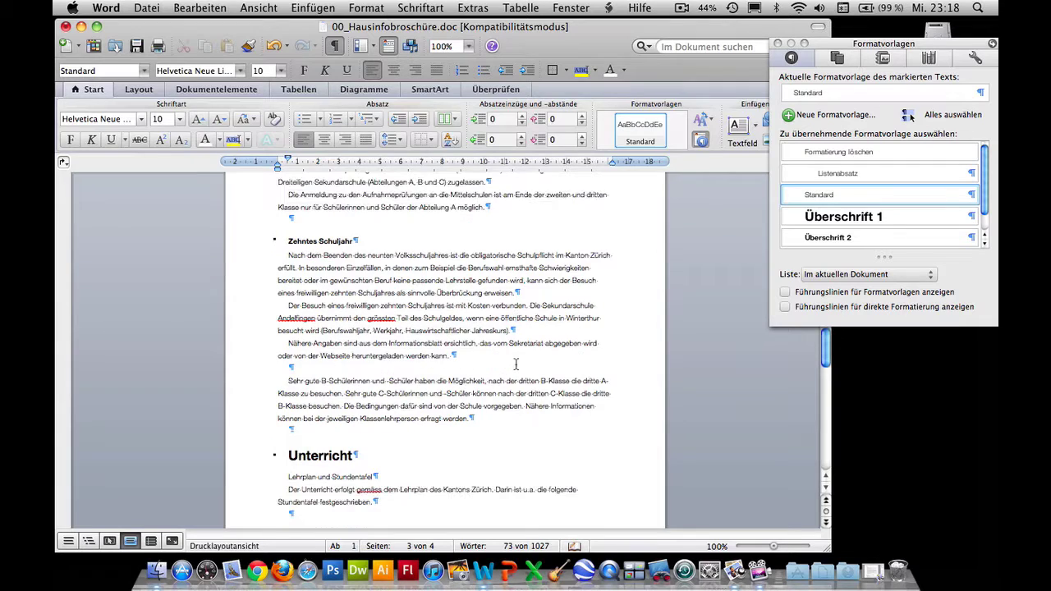
scroll(516, 363, "down", 1)
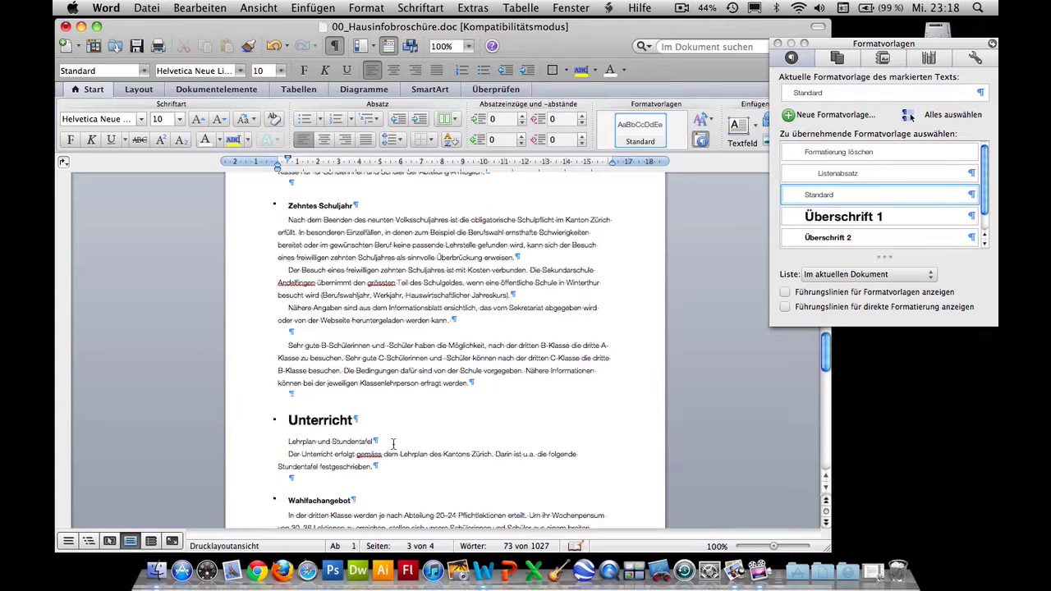
scroll(393, 444, "up", 2)
scroll(394, 444, "up", 2)
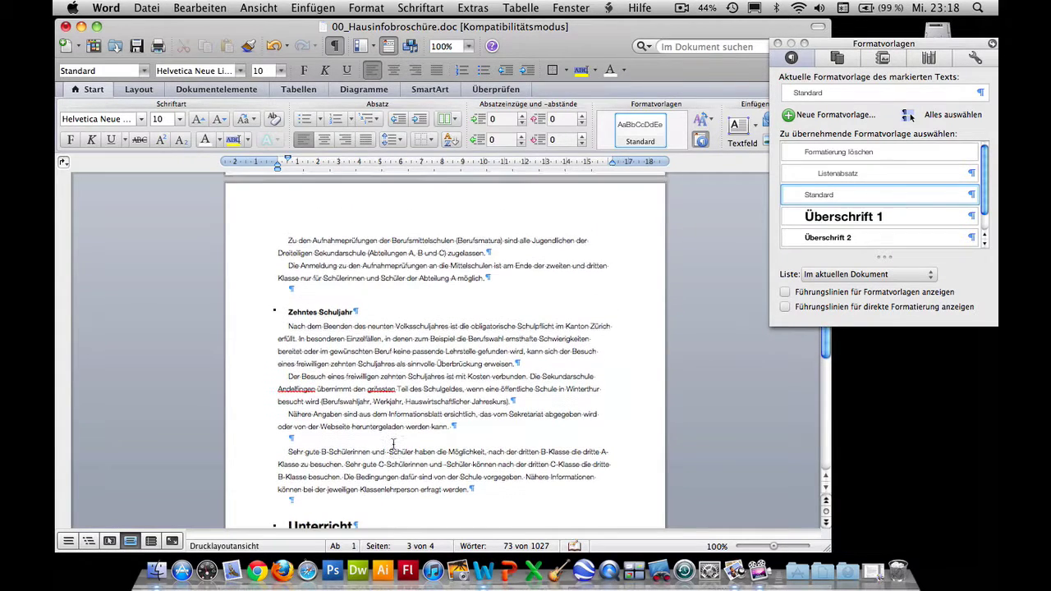